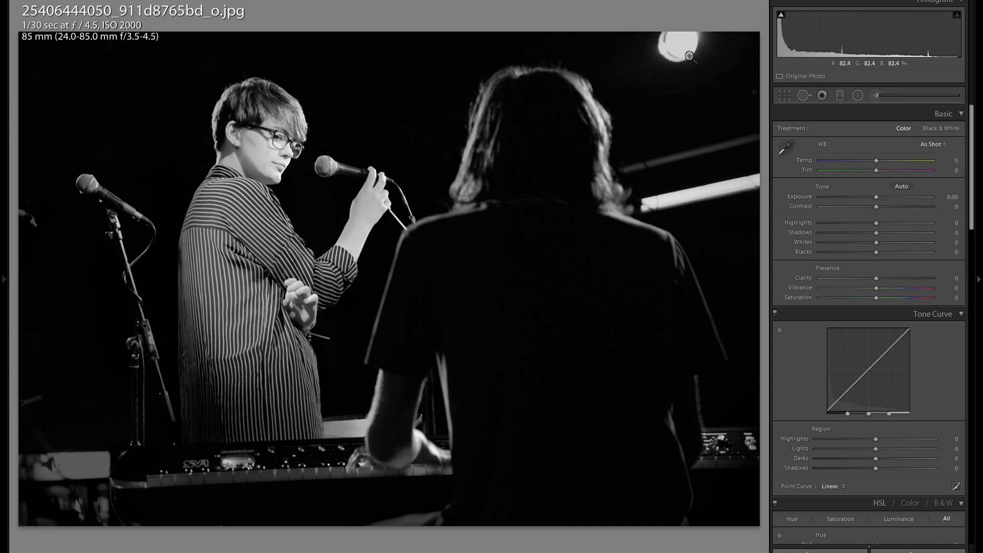
- Try cropping the left edge of the concert photo to cut out the spare microphone
{"action": "left_click", "coordinate": [778, 98]}
{"action": "left_click_drag", "start_coordinate": [19, 194], "coordinate": [90, 196]}
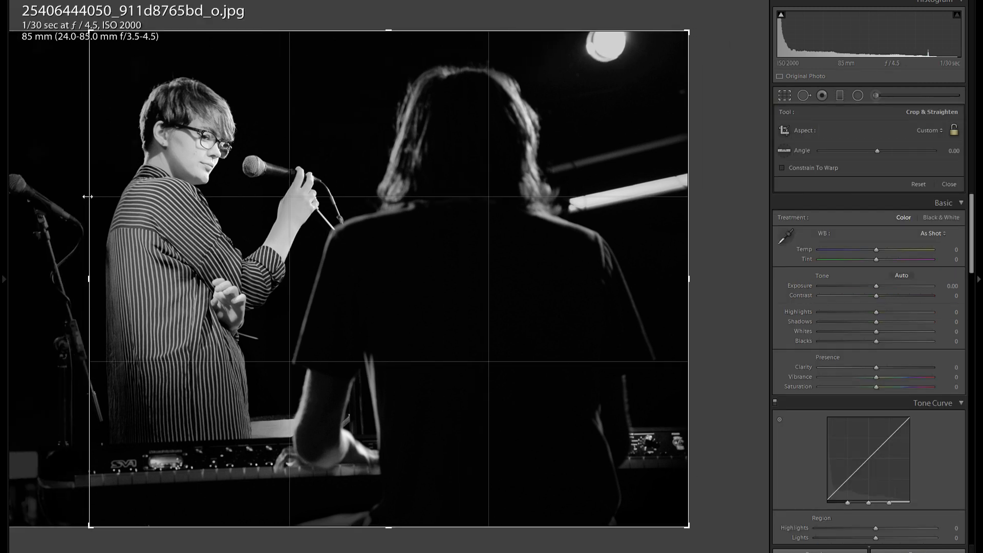
{"action": "key", "text": "Return"}
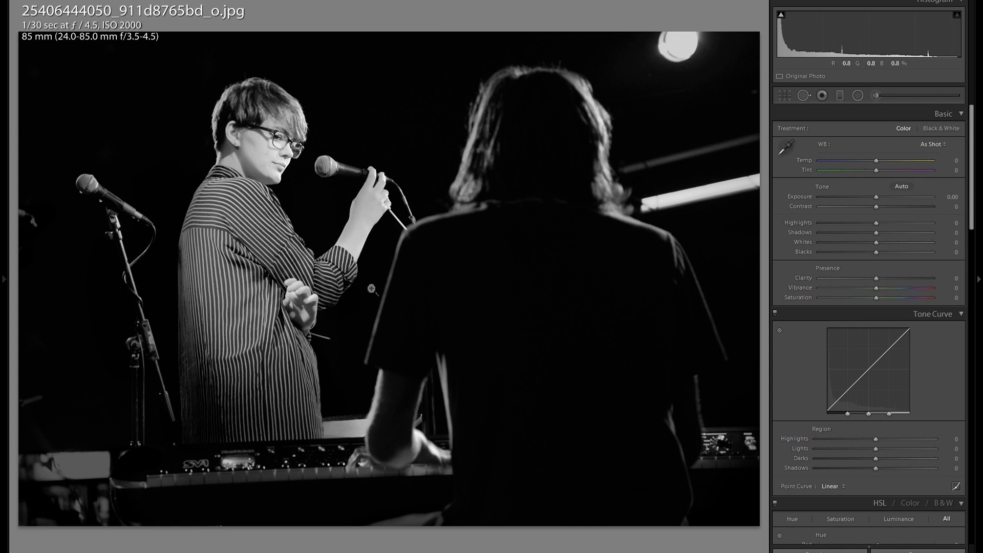
- Crop the concert photo more tightly from its upper-left corner, cutting out the spare microphone and the stage light
{"action": "left_click", "coordinate": [784, 96]}
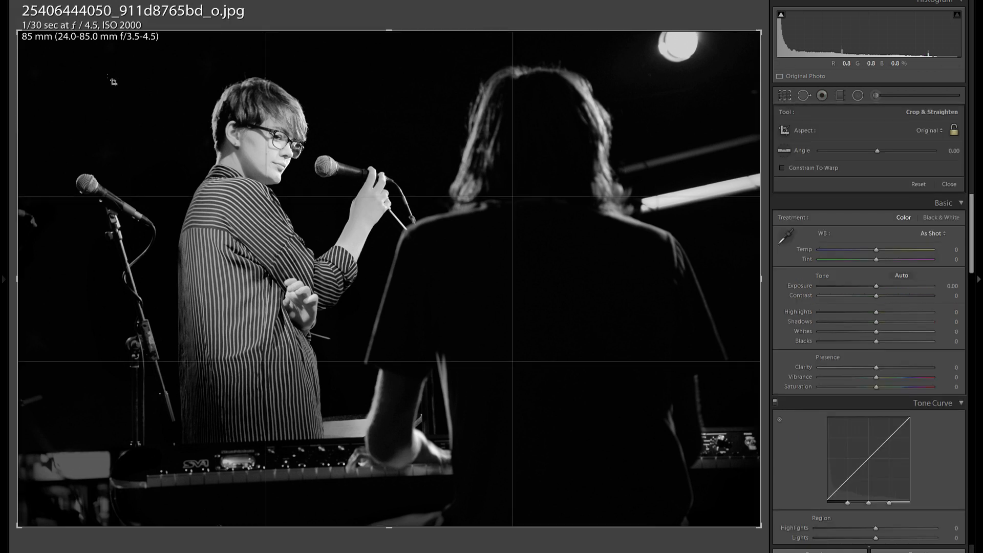
{"action": "left_click_drag", "start_coordinate": [20, 33], "coordinate": [94, 52]}
{"action": "key", "text": "Return"}
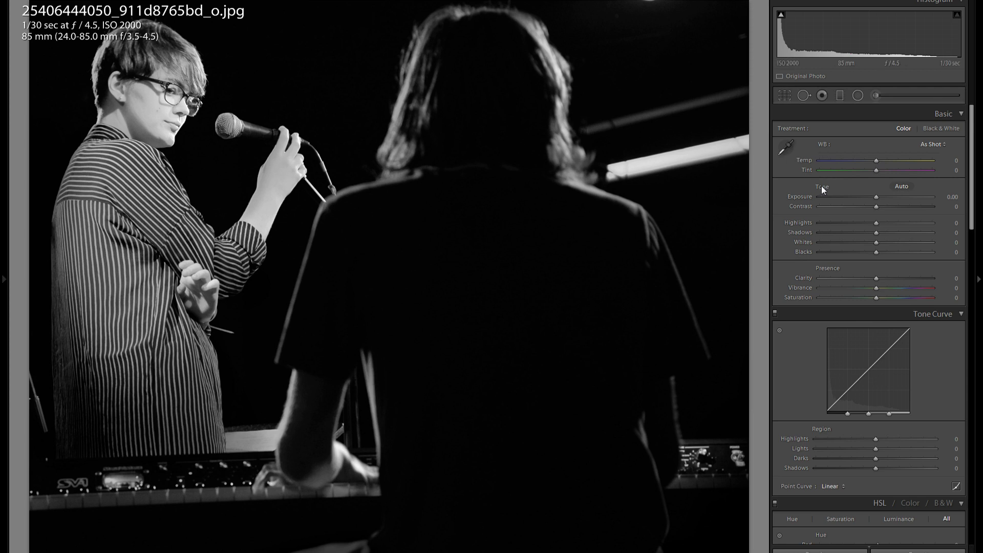
- Bring up the three-part aerial photo and examine each of its panels up close, from the first to the last
{"action": "key", "text": "Right"}
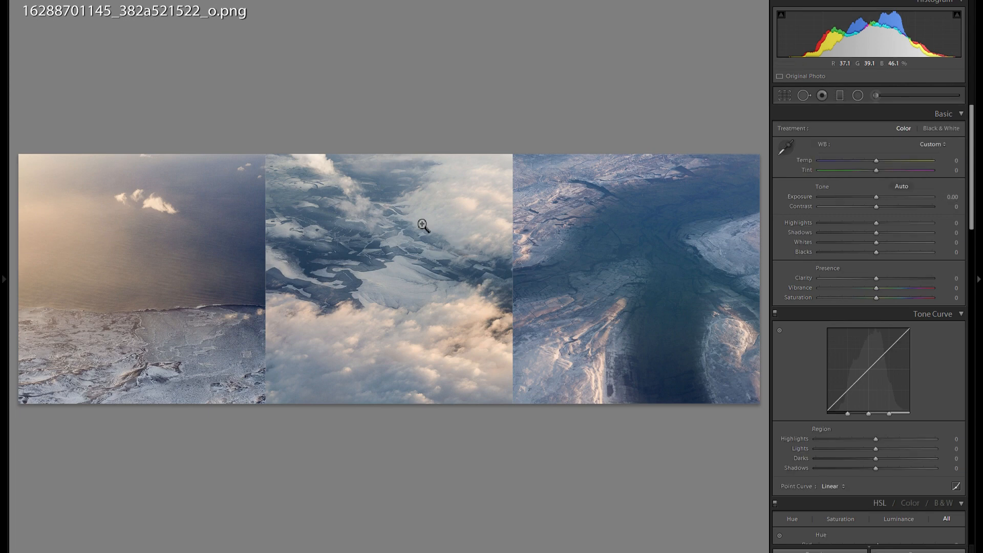
{"action": "left_click", "coordinate": [195, 295]}
{"action": "left_click", "coordinate": [300, 302]}
{"action": "left_click", "coordinate": [174, 392]}
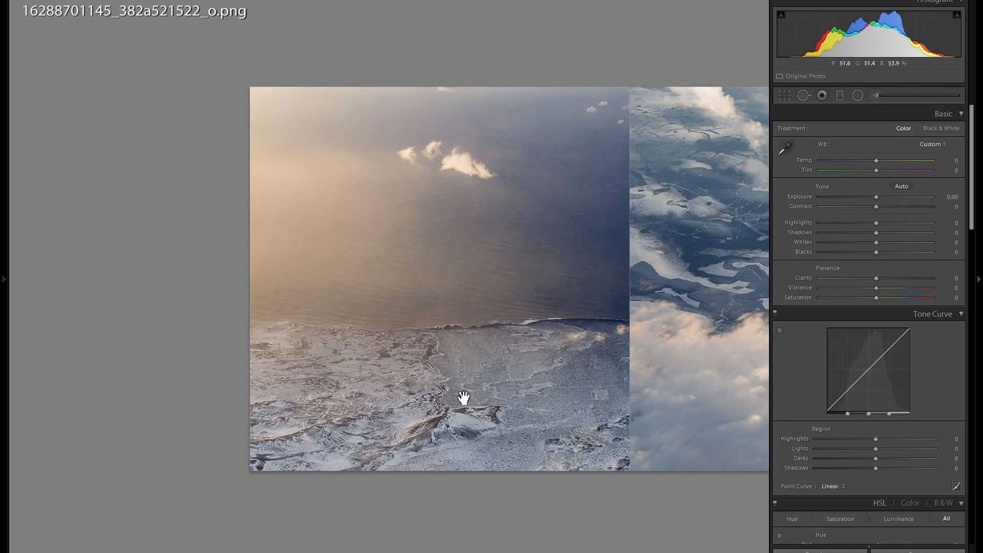
{"action": "left_click_drag", "start_coordinate": [440, 401], "coordinate": [340, 411]}
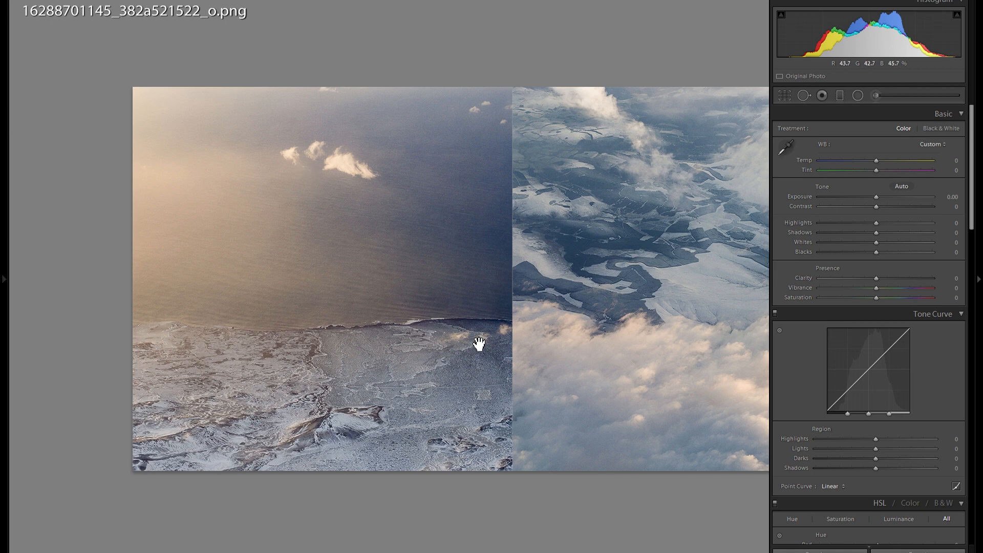
{"action": "left_click_drag", "start_coordinate": [478, 340], "coordinate": [297, 357]}
{"action": "left_click_drag", "start_coordinate": [465, 347], "coordinate": [323, 373]}
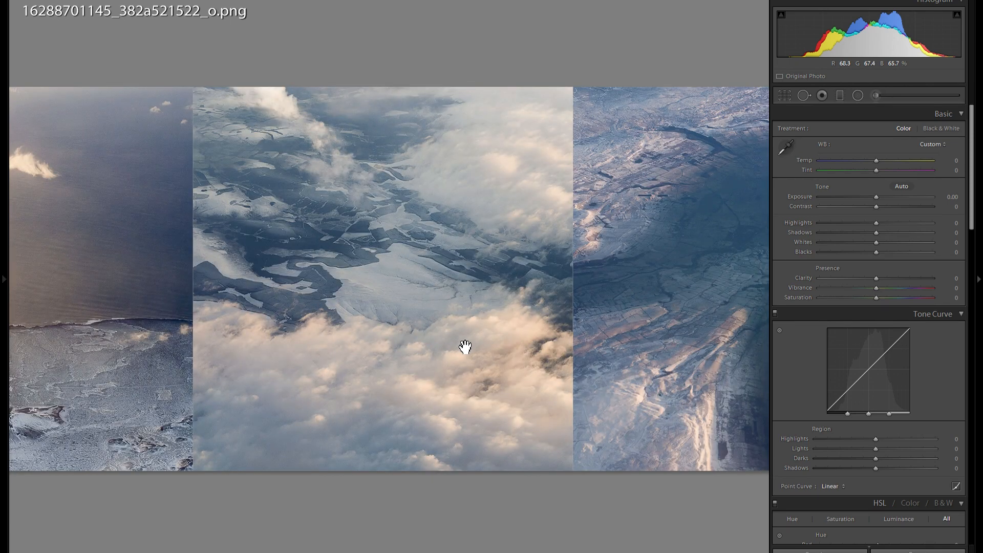
{"action": "left_click_drag", "start_coordinate": [532, 312], "coordinate": [270, 331]}
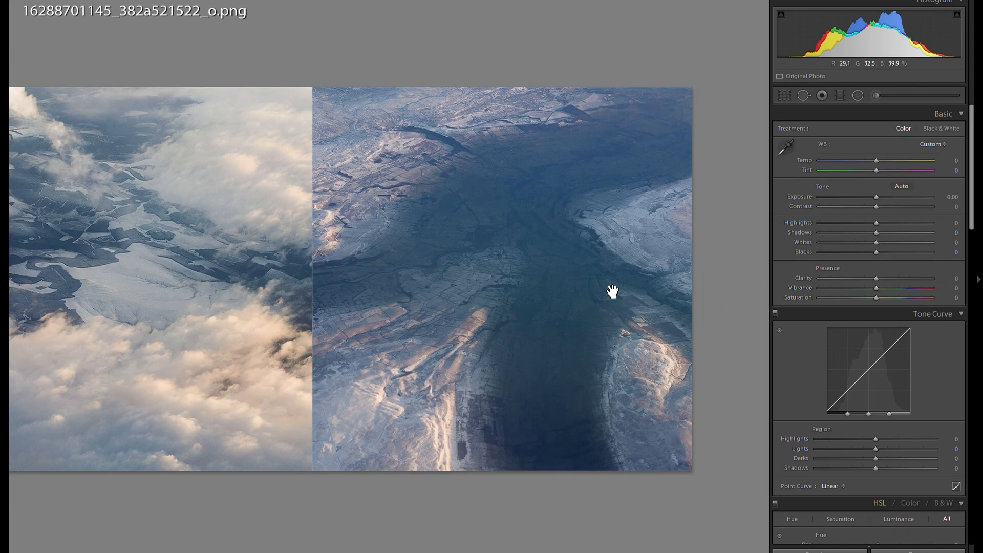
{"action": "left_click", "coordinate": [588, 326]}
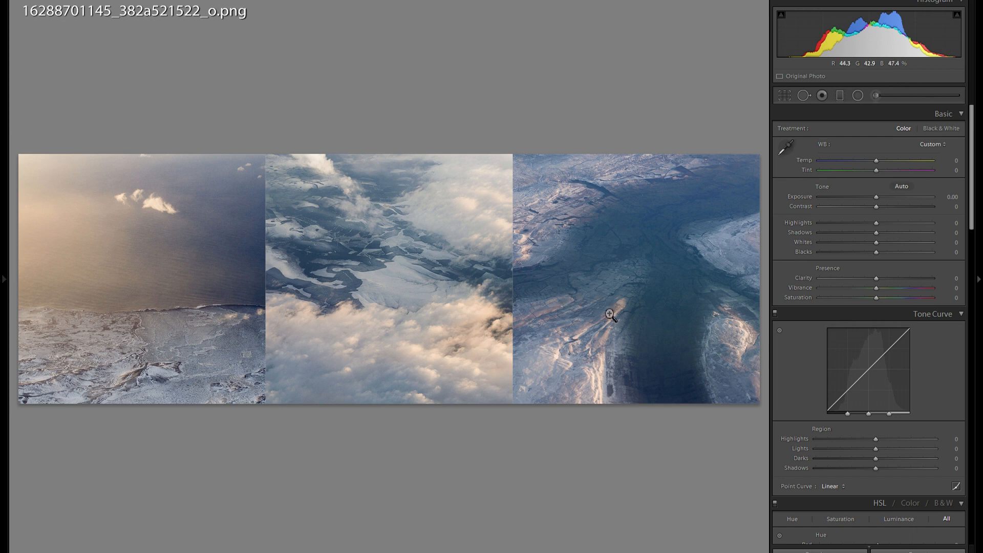
- Try Saturation +65 and Contrast +67 on the aerial triptych, and reset both to 0
{"action": "left_click", "coordinate": [913, 298]}
{"action": "left_click", "coordinate": [914, 206]}
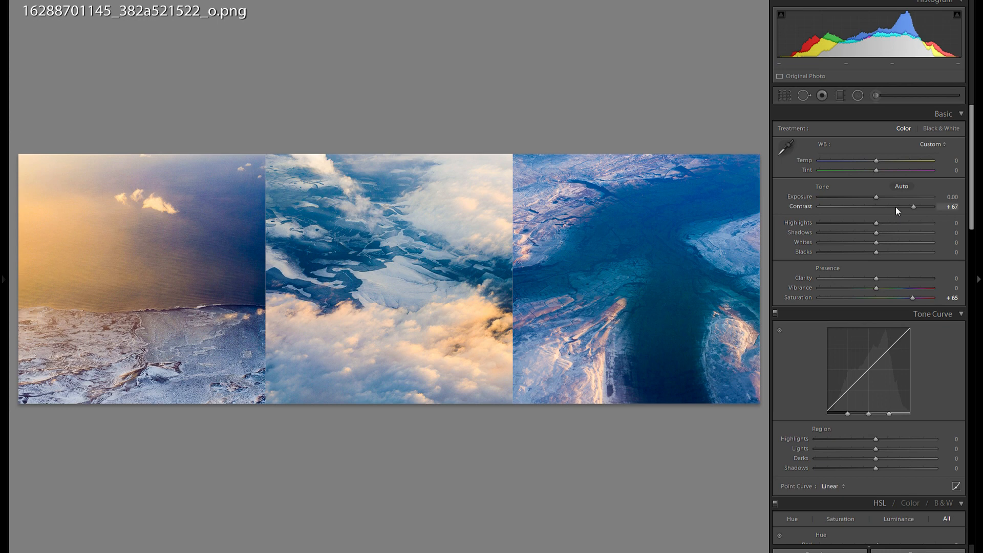
{"action": "left_click", "coordinate": [895, 207]}
{"action": "double_click", "coordinate": [802, 206]}
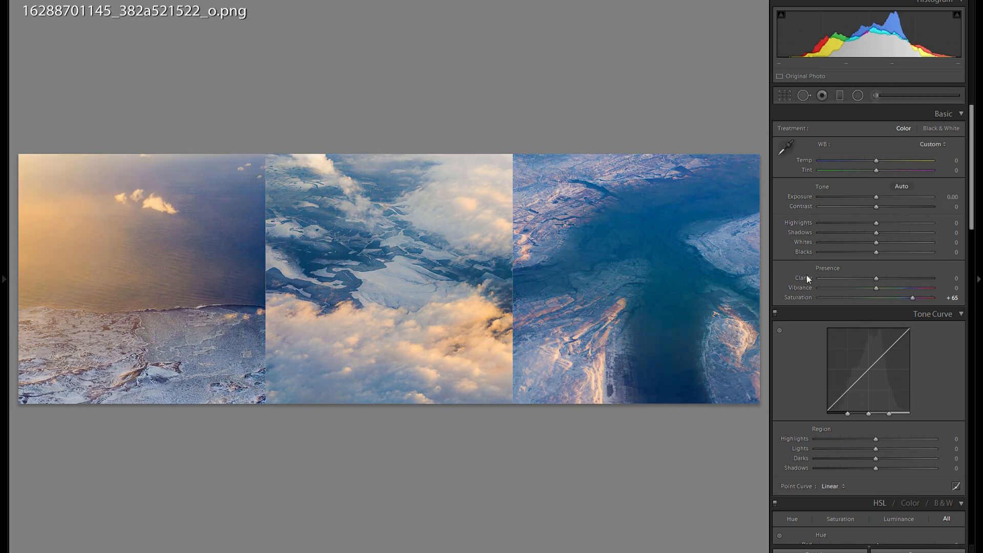
{"action": "double_click", "coordinate": [803, 297]}
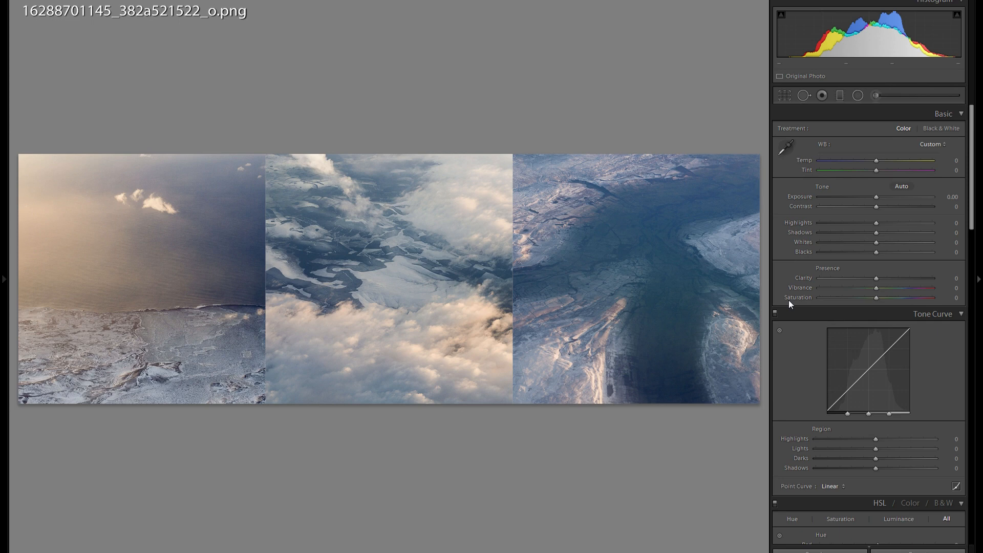
- Bring up the smoky garden photo and try the Black & White treatment before returning it to Color
{"action": "key", "text": "Right"}
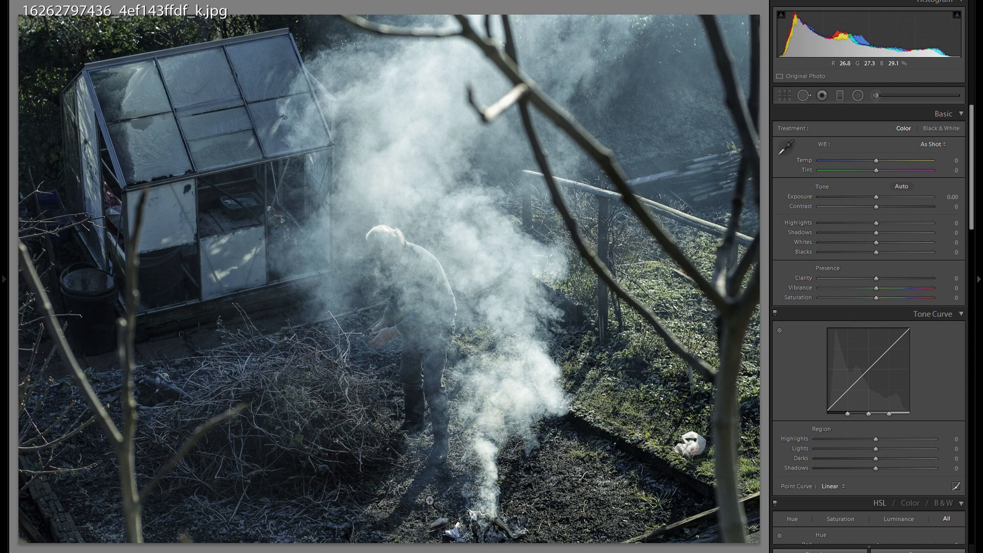
{"action": "left_click", "coordinate": [941, 129]}
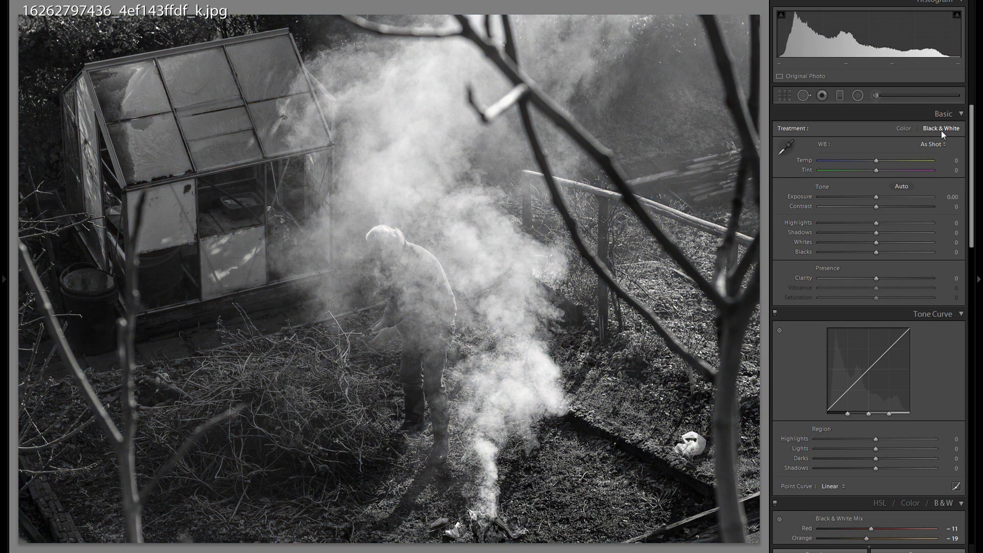
{"action": "left_click", "coordinate": [908, 128]}
- Crop the garden photo to a vertical frame around the man and the smoke
{"action": "left_click", "coordinate": [788, 95]}
{"action": "left_click_drag", "start_coordinate": [18, 18], "coordinate": [173, 79]}
{"action": "left_click_drag", "start_coordinate": [336, 168], "coordinate": [461, 151]}
{"action": "left_click_drag", "start_coordinate": [619, 66], "coordinate": [586, 60]}
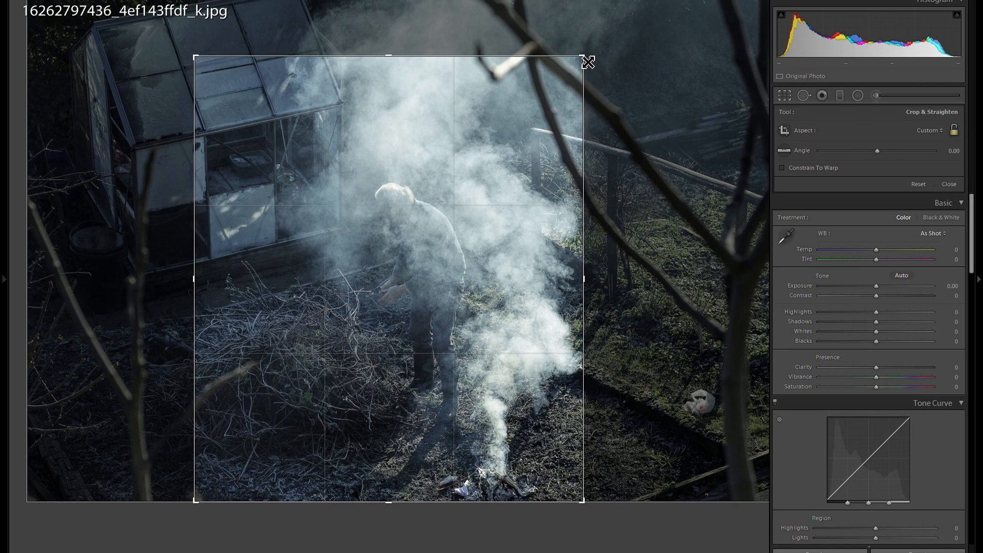
{"action": "key", "text": "Return"}
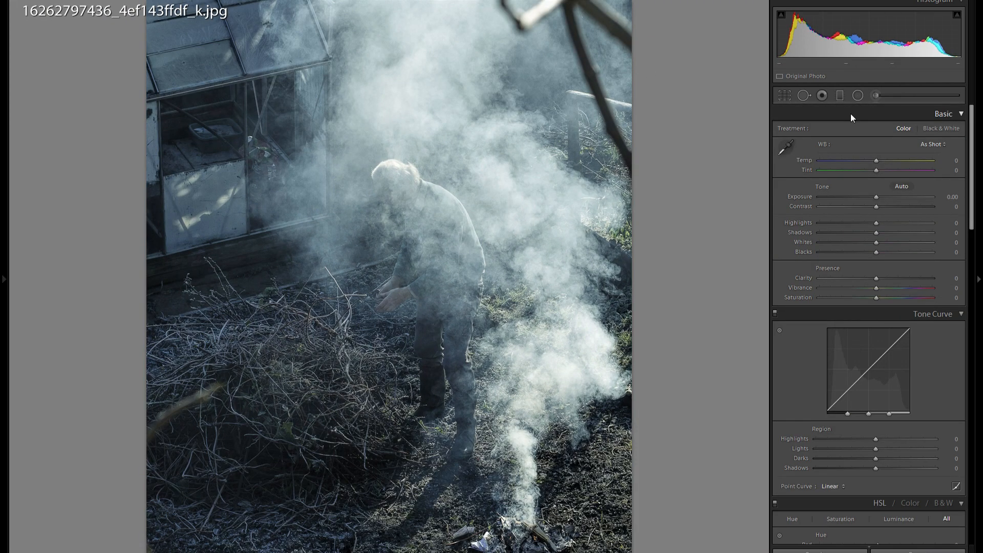
- Convert the garden photo to black and white and add a graduated filter over its upper part with Exposure 0.89 and Clarity -67
{"action": "left_click", "coordinate": [933, 129]}
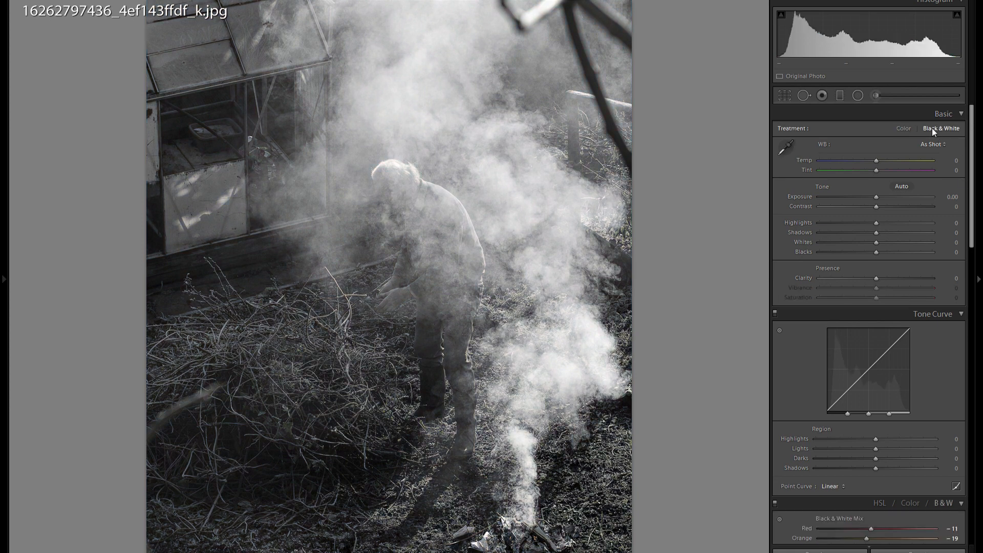
{"action": "left_click", "coordinate": [840, 95]}
{"action": "left_click_drag", "start_coordinate": [451, 119], "coordinate": [380, 358]}
{"action": "left_click", "coordinate": [894, 168]}
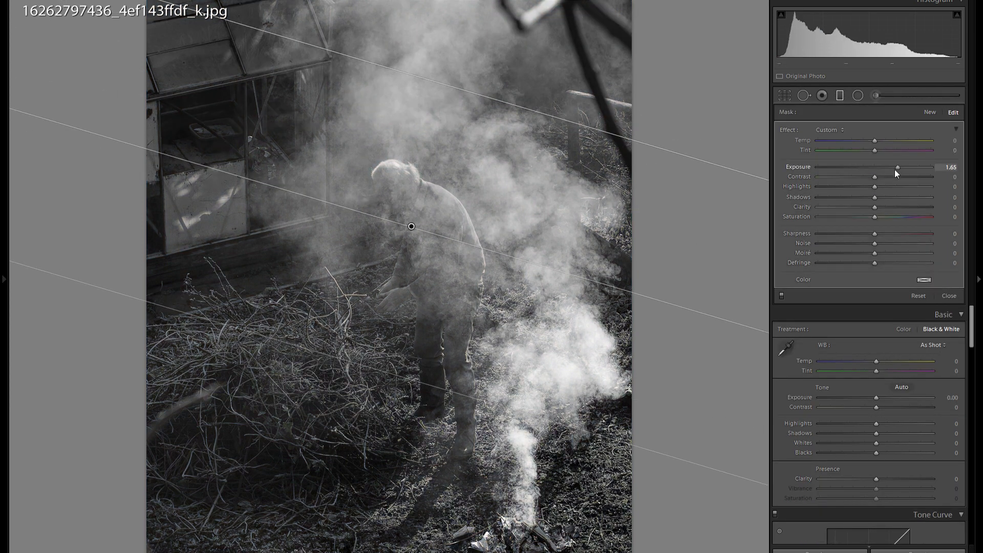
{"action": "left_click", "coordinate": [837, 207]}
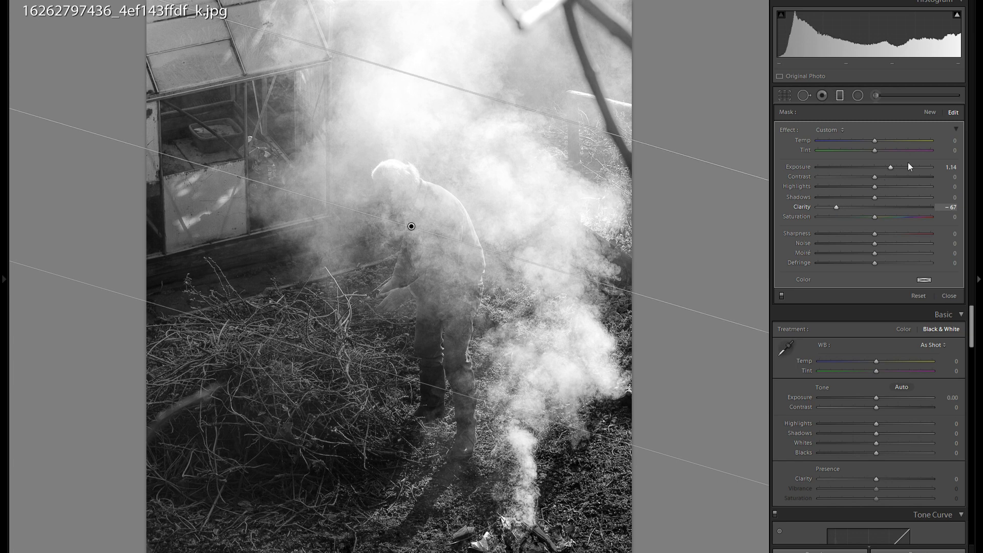
{"action": "left_click_drag", "start_coordinate": [890, 167], "coordinate": [887, 165]}
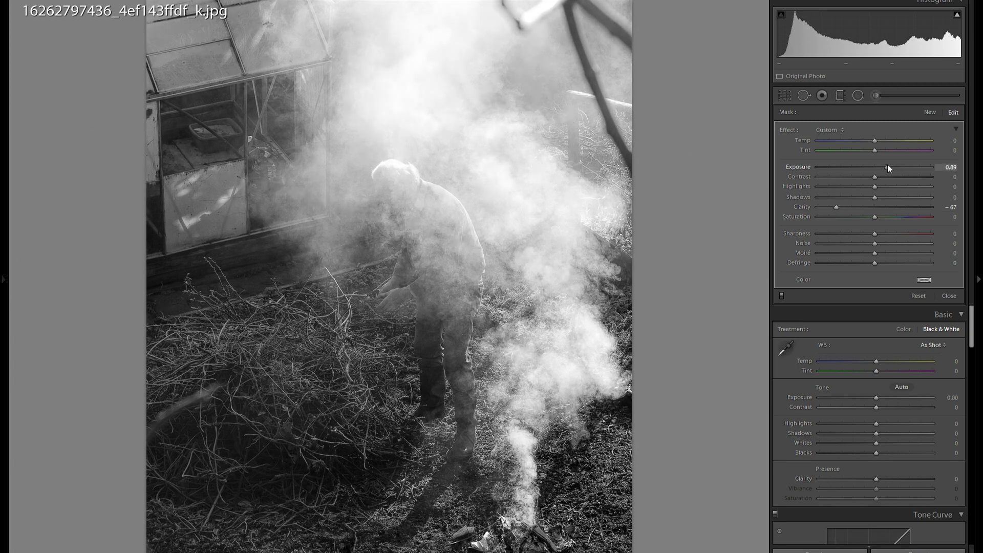
- Add a second graduated filter from the photo's lower-left area with Exposure -0.81 to darken the ground
{"action": "left_click", "coordinate": [929, 112]}
{"action": "left_click_drag", "start_coordinate": [275, 361], "coordinate": [373, 153]}
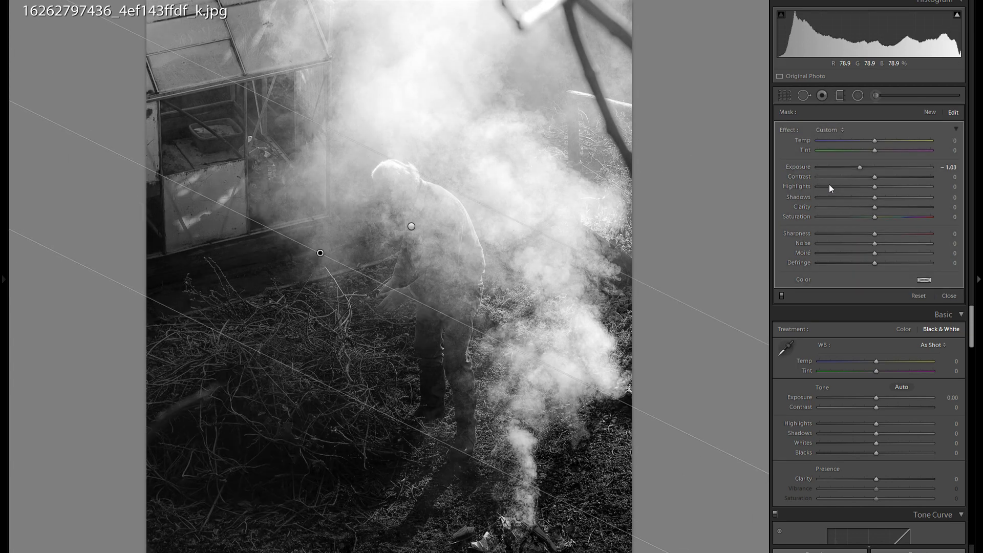
{"action": "left_click", "coordinate": [865, 167]}
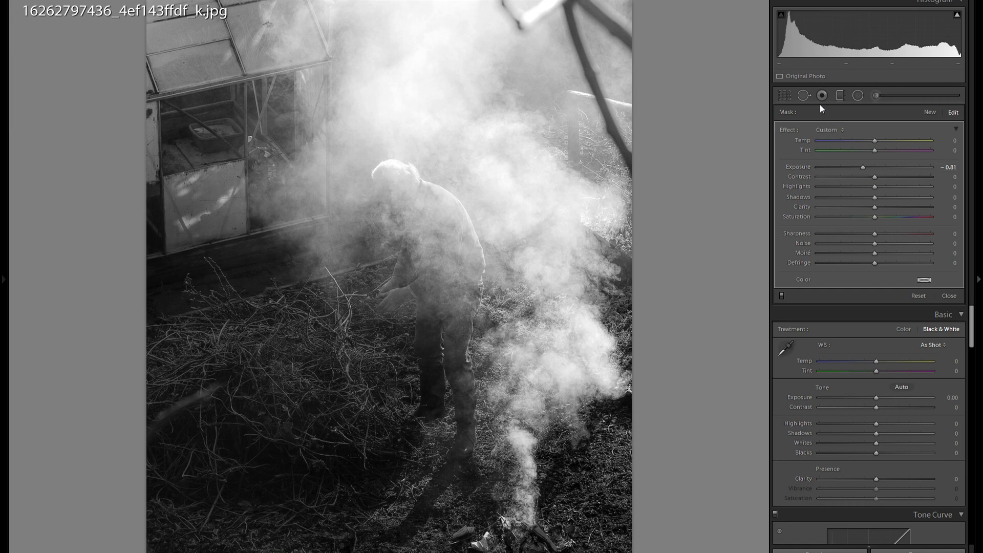
{"action": "left_click", "coordinate": [835, 96]}
- Revert the garden photo to its Import state in the editing history
{"action": "mouse_move", "coordinate": [8, 281]}
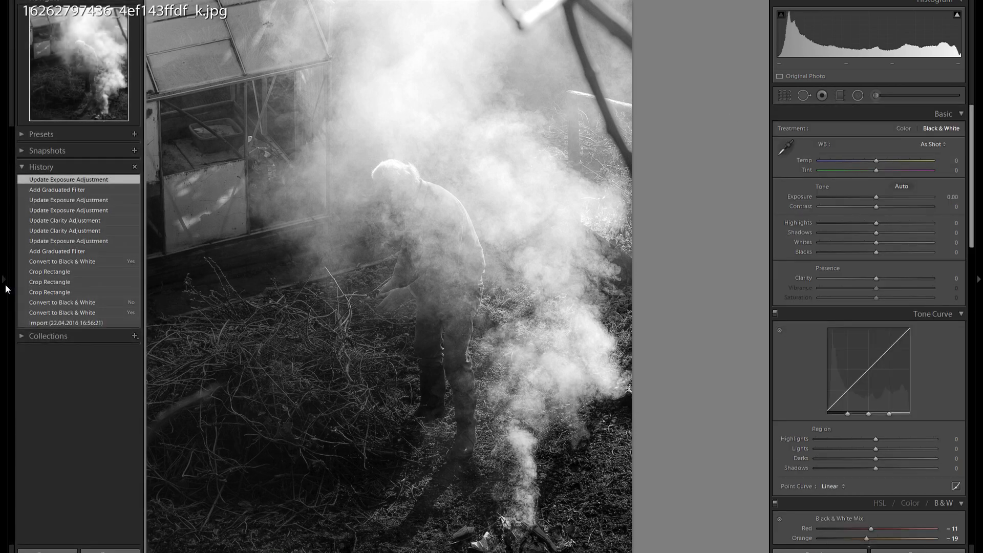
{"action": "left_click", "coordinate": [58, 322]}
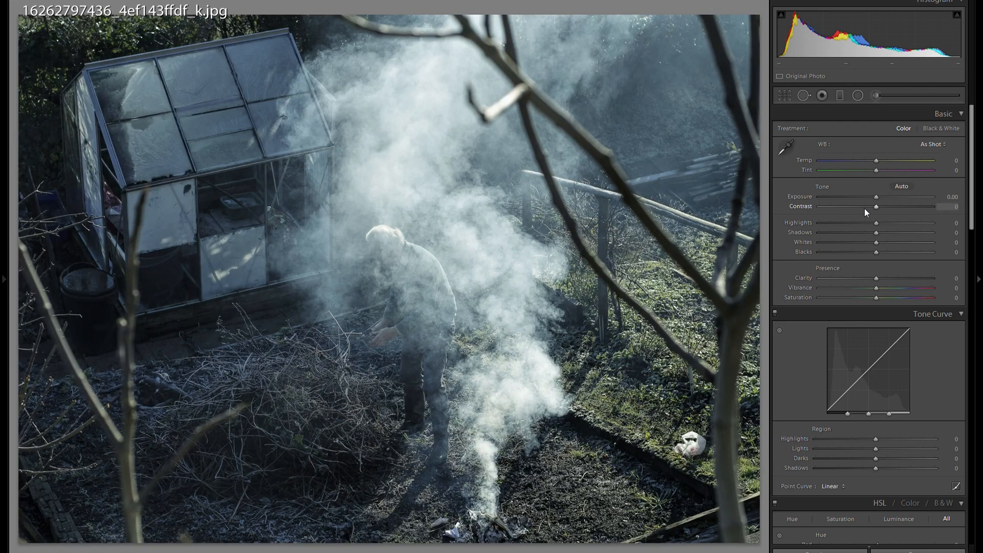
- Bring up the frosty fence photo, try an Exposure of -0.52, and reset it to 0
{"action": "key", "text": "Right"}
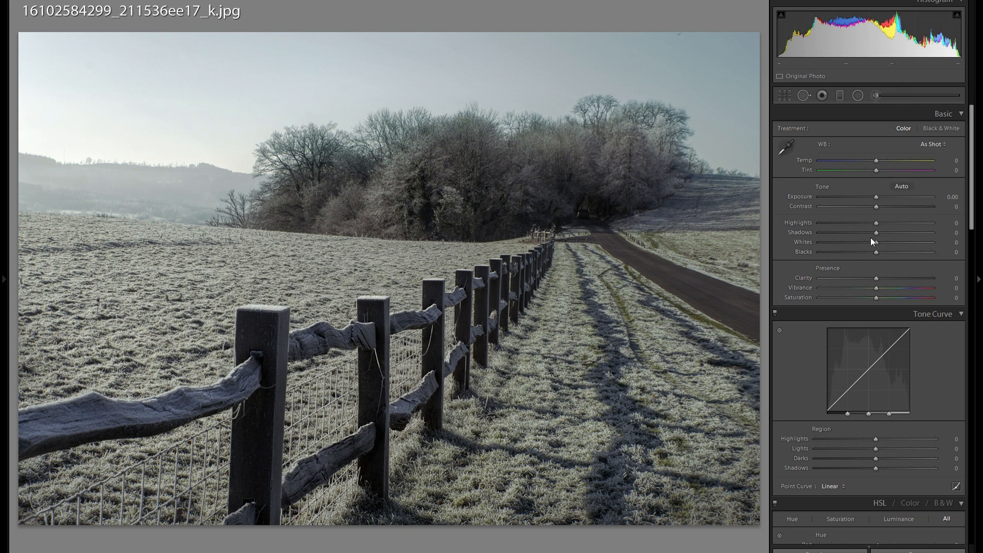
{"action": "left_click_drag", "start_coordinate": [876, 196], "coordinate": [869, 198]}
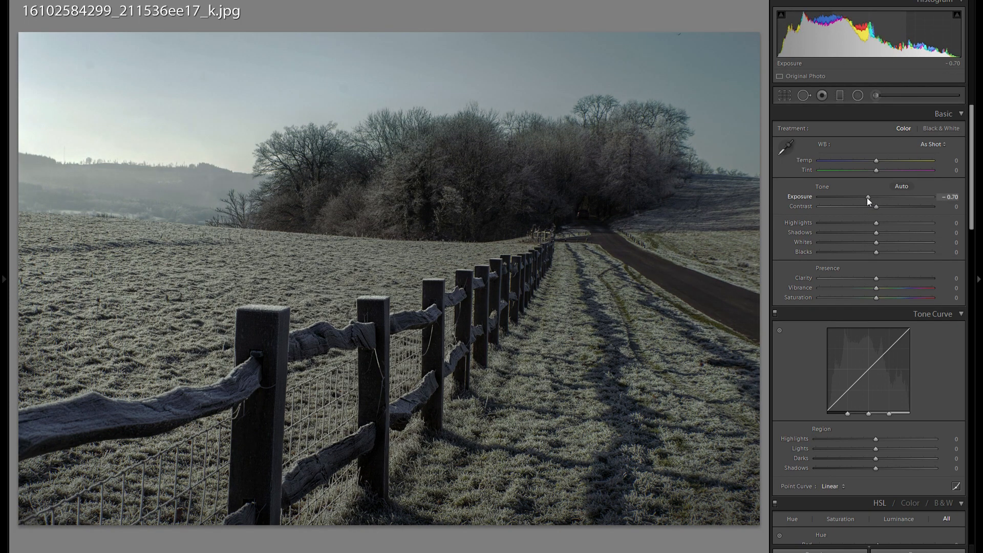
{"action": "left_click_drag", "start_coordinate": [868, 198], "coordinate": [869, 198]}
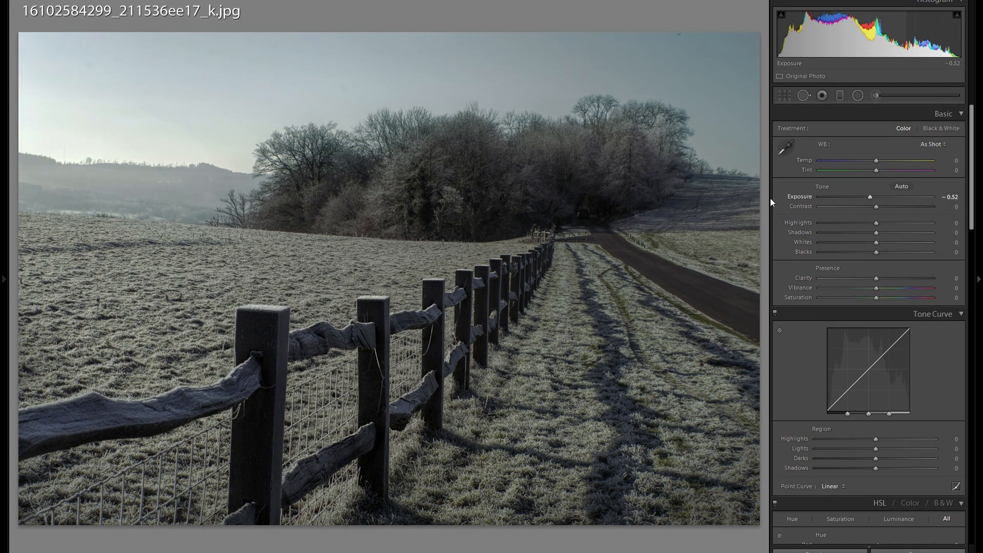
{"action": "double_click", "coordinate": [792, 198]}
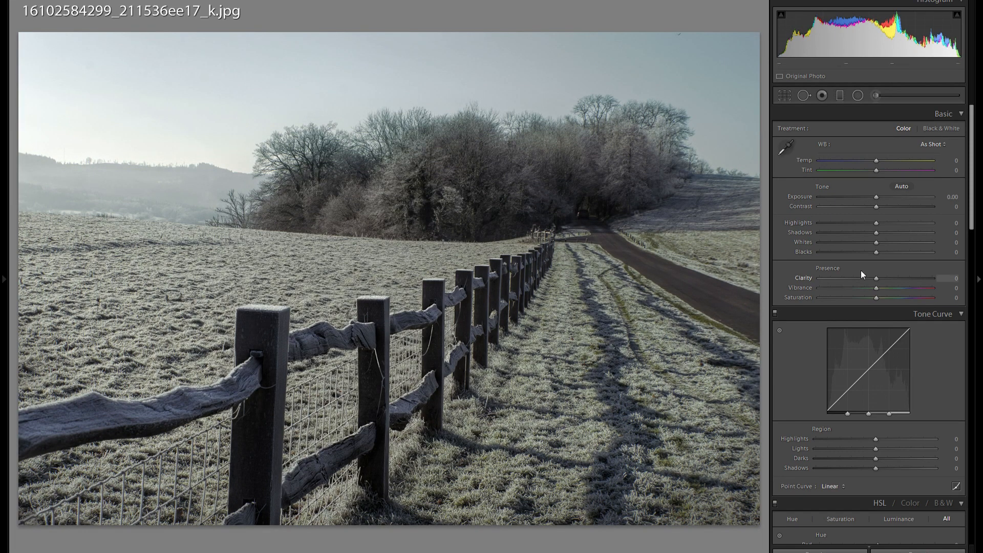
- Look through the garden and aerial photos again and return to the frosty fence photo
{"action": "key", "text": "Right"}
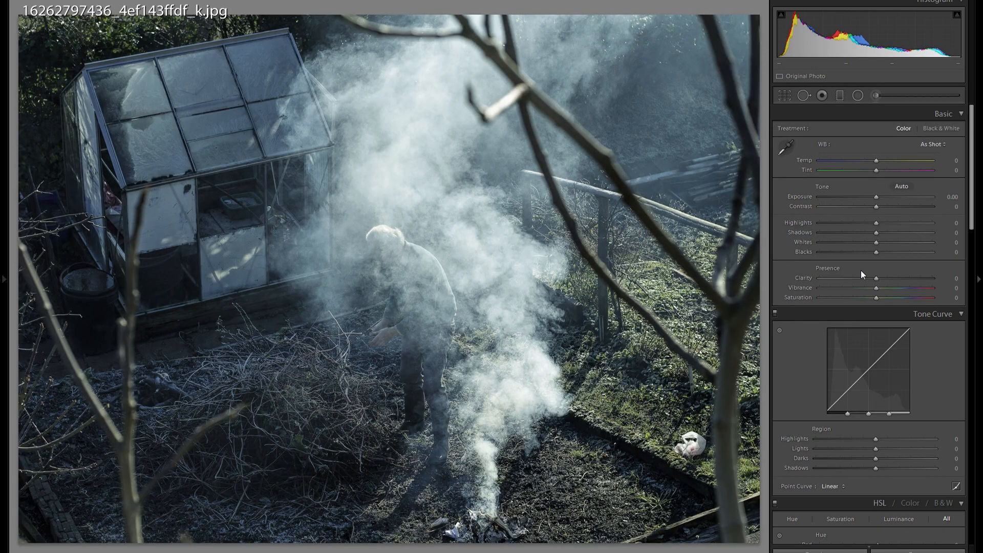
{"action": "key", "text": "Right"}
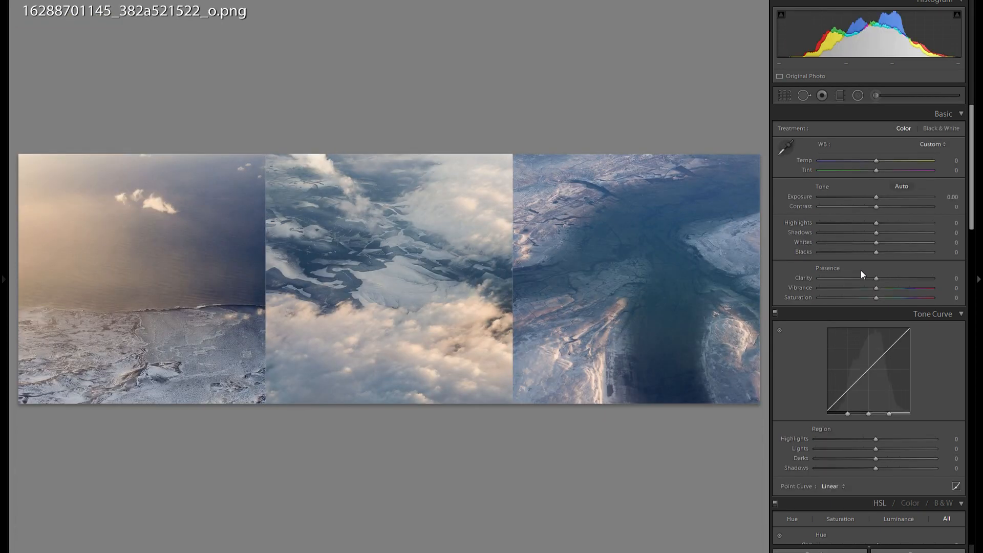
{"action": "key", "text": "Right"}
{"action": "key", "text": "Left"}
{"action": "key", "text": "Left"}
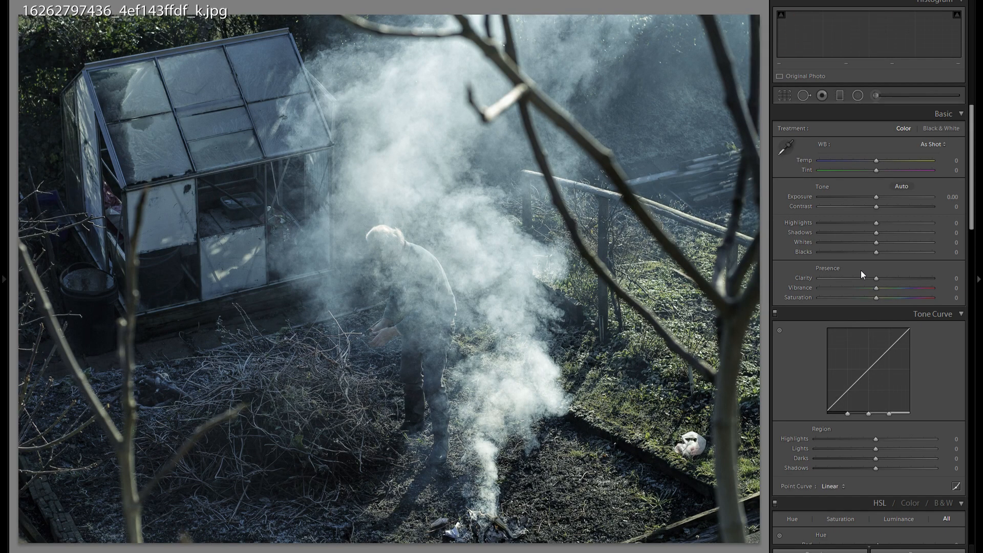
{"action": "key", "text": "Left"}
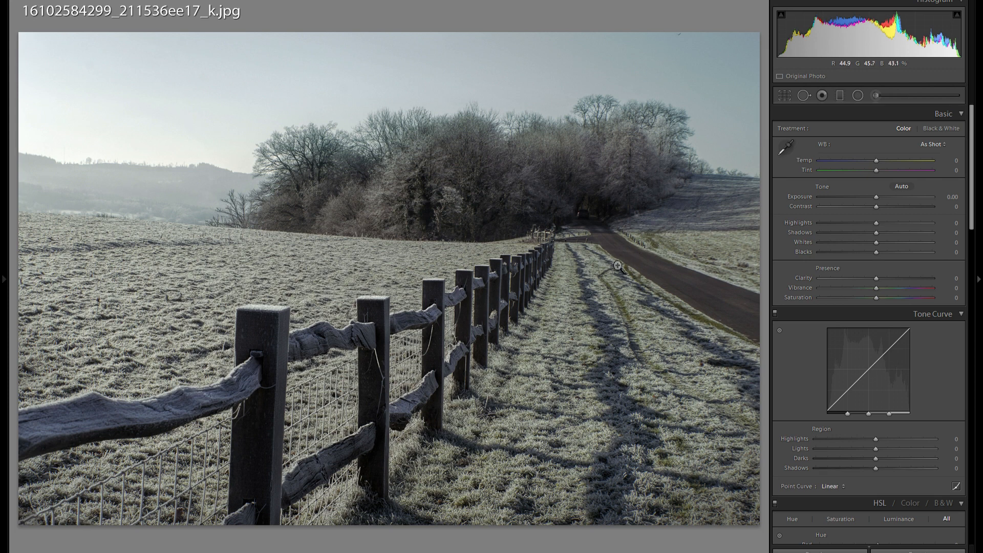
- Crop the left side off the frosty fence photo for a vertical composition of the receding fence, grass path and road
{"action": "left_click", "coordinate": [785, 97]}
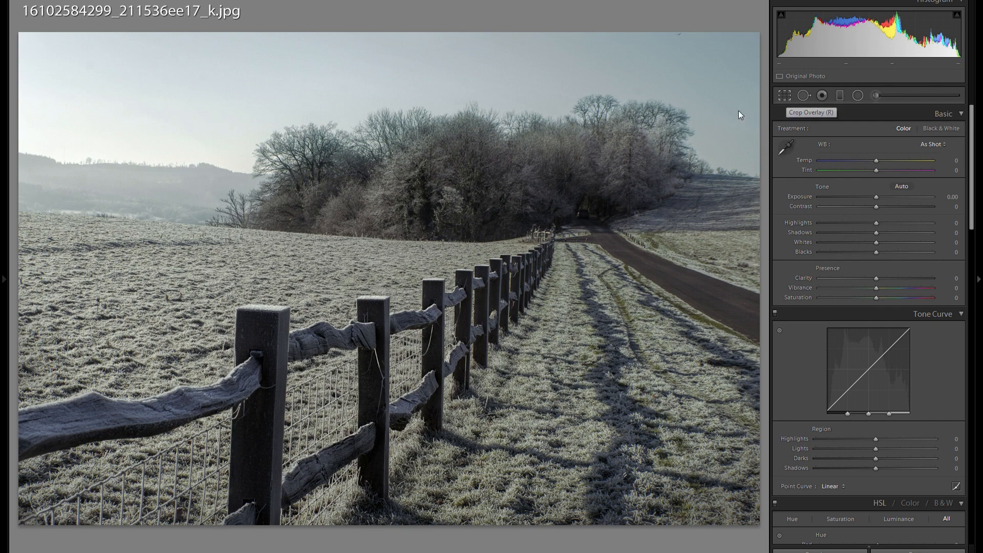
{"action": "left_click_drag", "start_coordinate": [22, 200], "coordinate": [224, 199]}
{"action": "key", "text": "Return"}
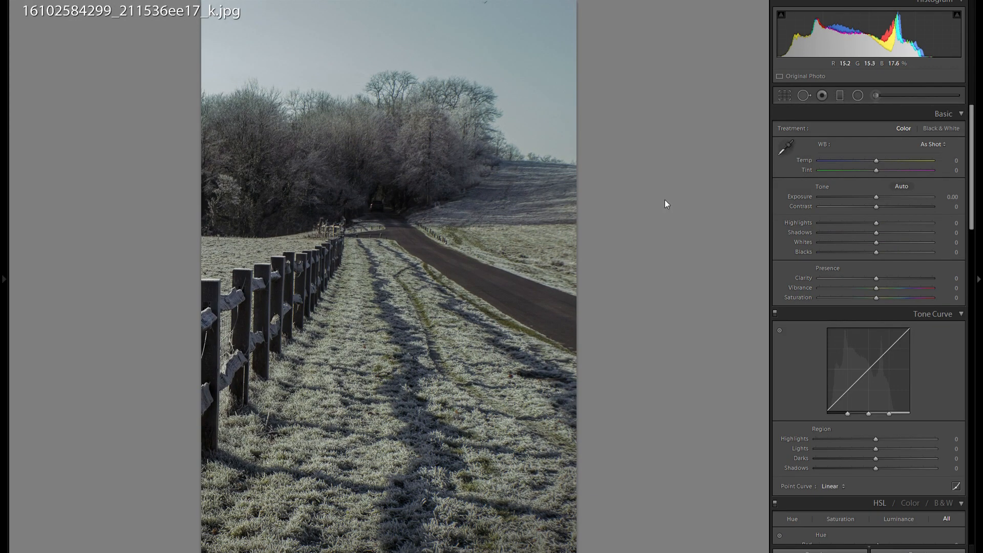
- Widen the frosty fence crop slightly along its left side, try the Black & White treatment, and return to Color
{"action": "left_click", "coordinate": [784, 98]}
{"action": "left_click_drag", "start_coordinate": [222, 220], "coordinate": [213, 221]}
{"action": "key", "text": "Return"}
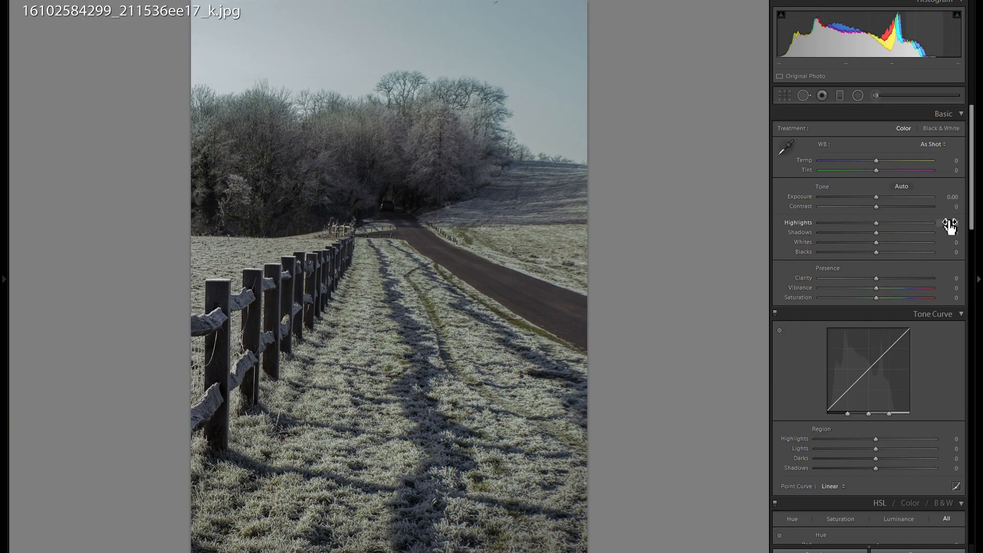
{"action": "left_click", "coordinate": [947, 127]}
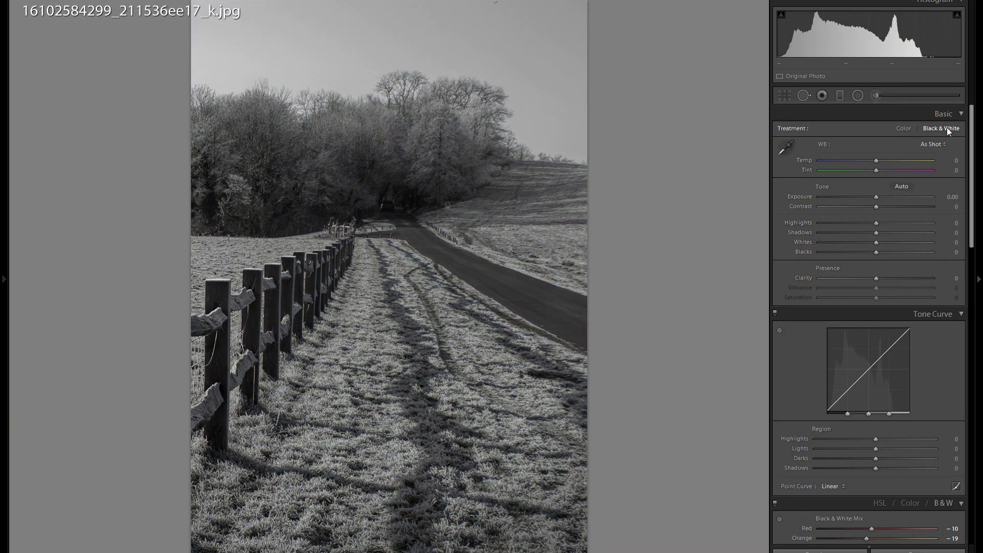
{"action": "left_click", "coordinate": [904, 128]}
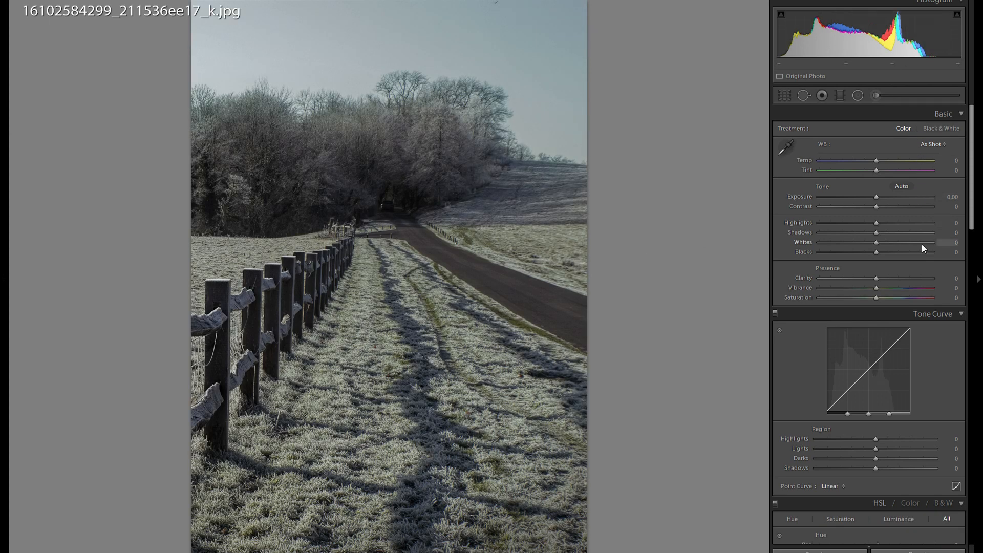
- Set the fence photo's Exposure to -1.06 and Highlights to -100, and darken the foreground grass with a graduated filter
{"action": "left_click_drag", "start_coordinate": [875, 197], "coordinate": [700, 216]}
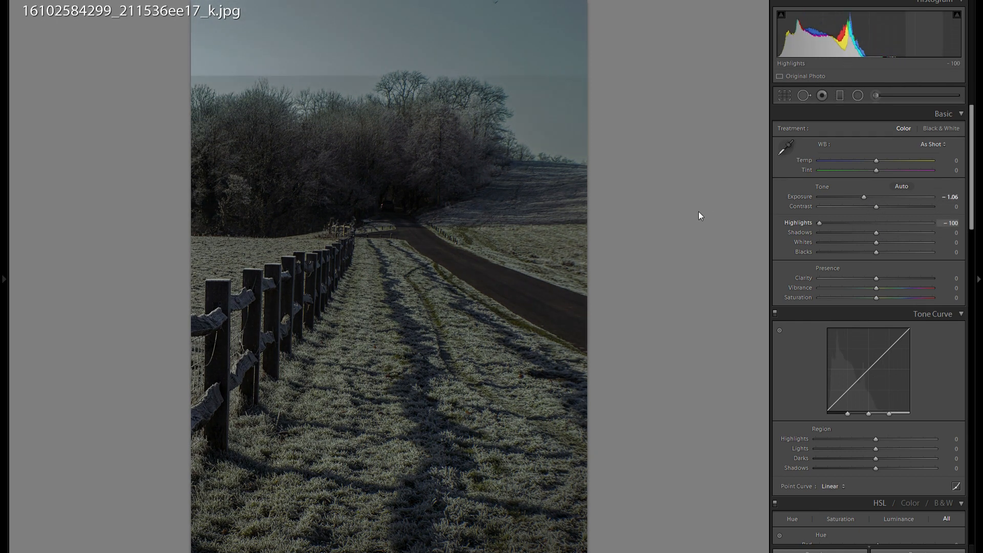
{"action": "left_click", "coordinate": [840, 95]}
{"action": "left_click_drag", "start_coordinate": [343, 507], "coordinate": [451, 207]}
{"action": "left_click_drag", "start_coordinate": [860, 167], "coordinate": [866, 170]}
- Add a radial filter with Exposure 1.00, tilted and stretched from the tree tunnel down along the road
{"action": "left_click", "coordinate": [858, 95]}
{"action": "left_click_drag", "start_coordinate": [418, 220], "coordinate": [507, 369]}
{"action": "left_click_drag", "start_coordinate": [860, 167], "coordinate": [889, 170]}
{"action": "left_click_drag", "start_coordinate": [564, 315], "coordinate": [583, 248]}
{"action": "left_click_drag", "start_coordinate": [524, 258], "coordinate": [552, 290]}
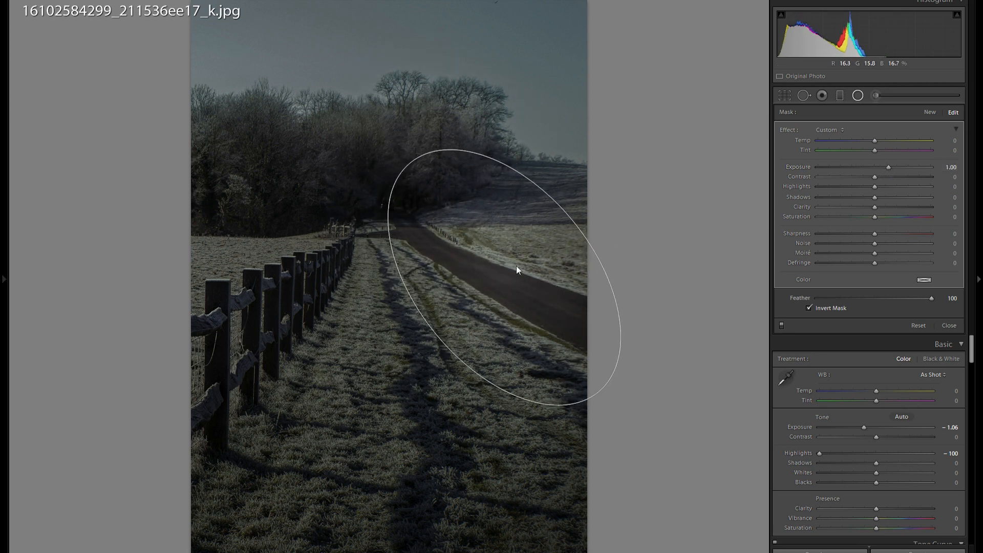
{"action": "left_click_drag", "start_coordinate": [412, 165], "coordinate": [384, 131]}
{"action": "left_click_drag", "start_coordinate": [493, 240], "coordinate": [462, 225]}
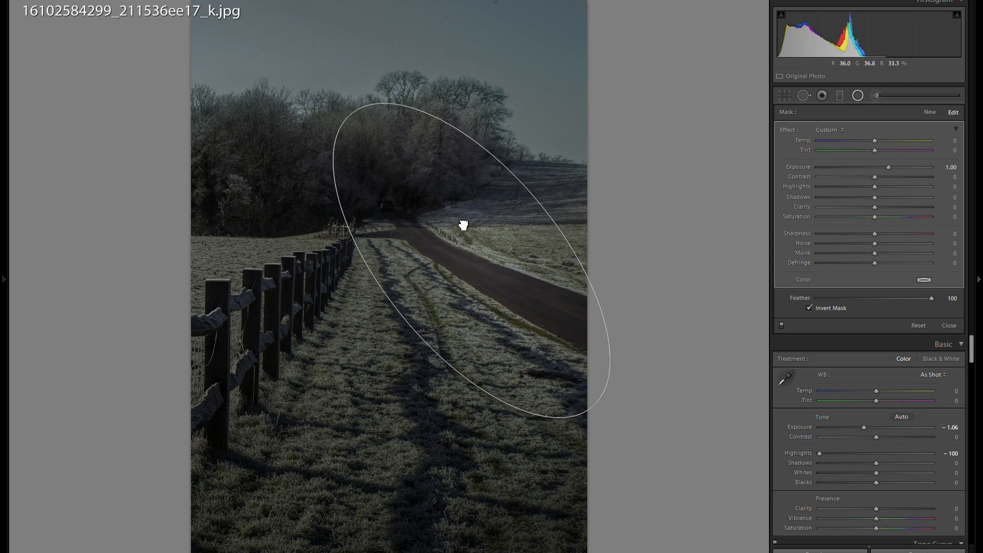
{"action": "left_click", "coordinate": [854, 102]}
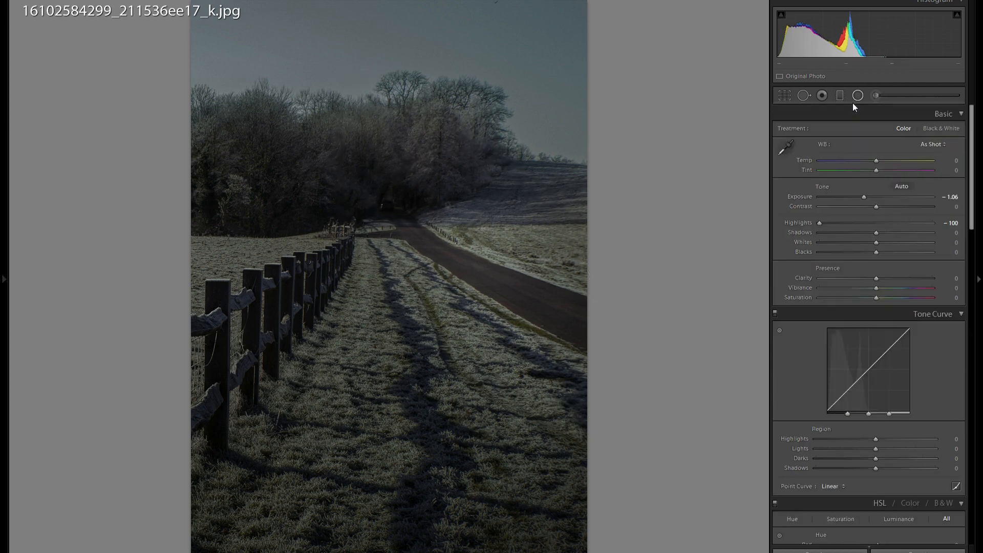
- Compare the fence photo before and after the edits, and revert it to its Import state in the editing history
{"action": "key", "text": "y"}
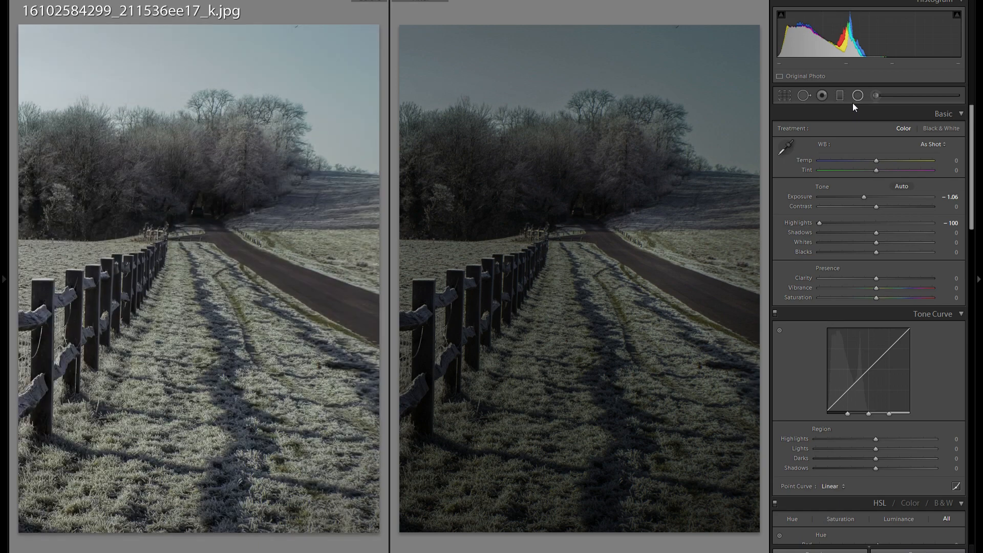
{"action": "key", "text": "y"}
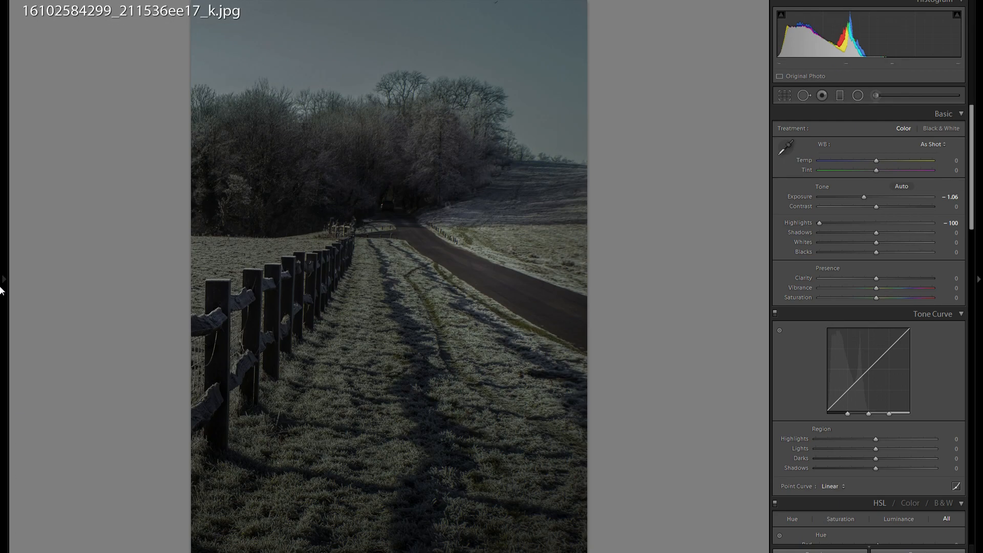
{"action": "mouse_move", "coordinate": [2, 290]}
{"action": "left_click", "coordinate": [66, 394]}
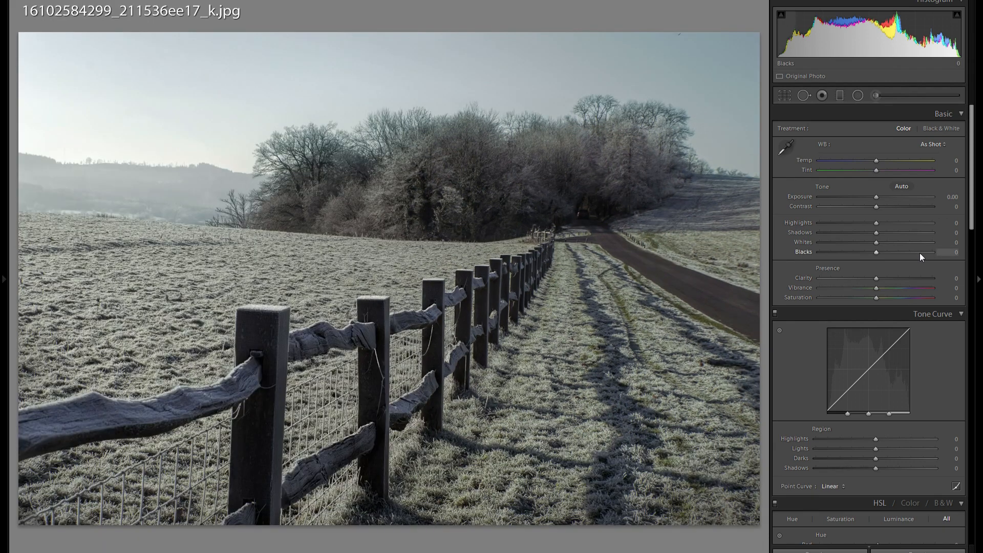
- Bring up the black-and-white lone tree photo and heal the white marks in the field
{"action": "key", "text": "Right"}
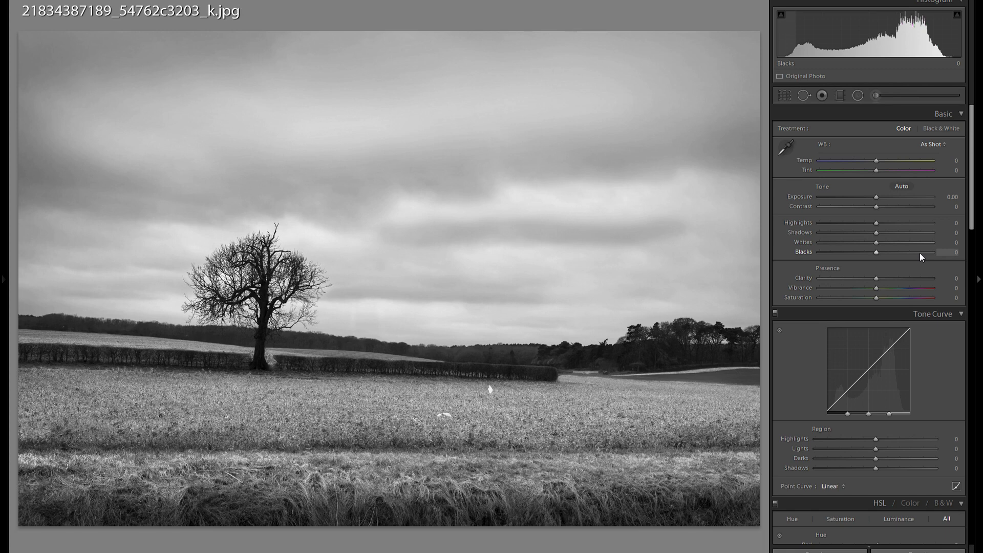
{"action": "left_click", "coordinate": [804, 96]}
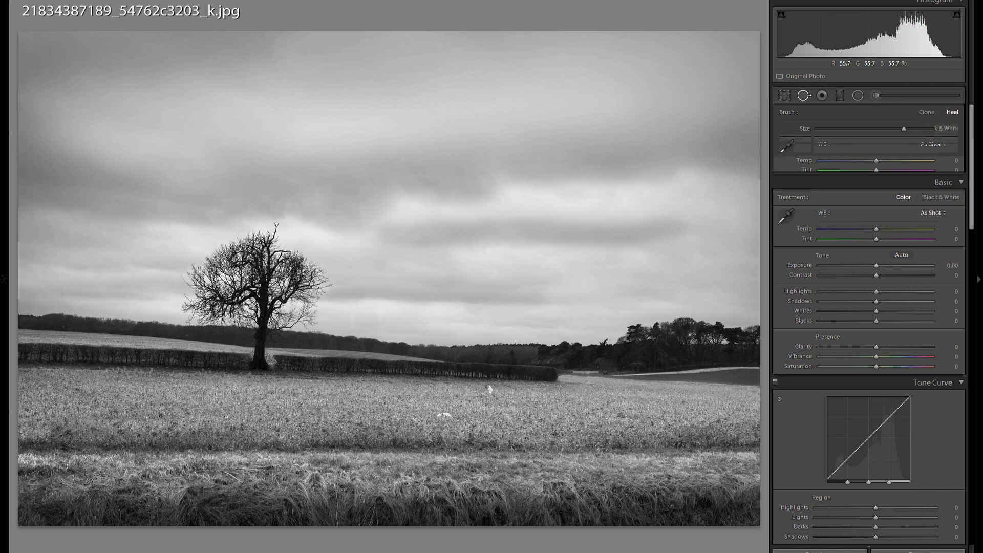
{"action": "left_click_drag", "start_coordinate": [434, 412], "coordinate": [454, 415]}
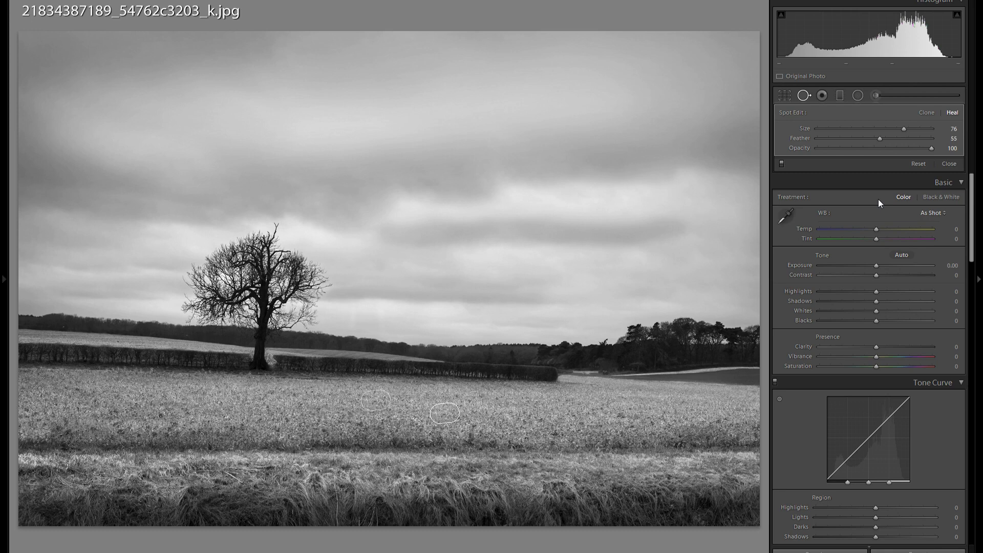
{"action": "left_click", "coordinate": [803, 96]}
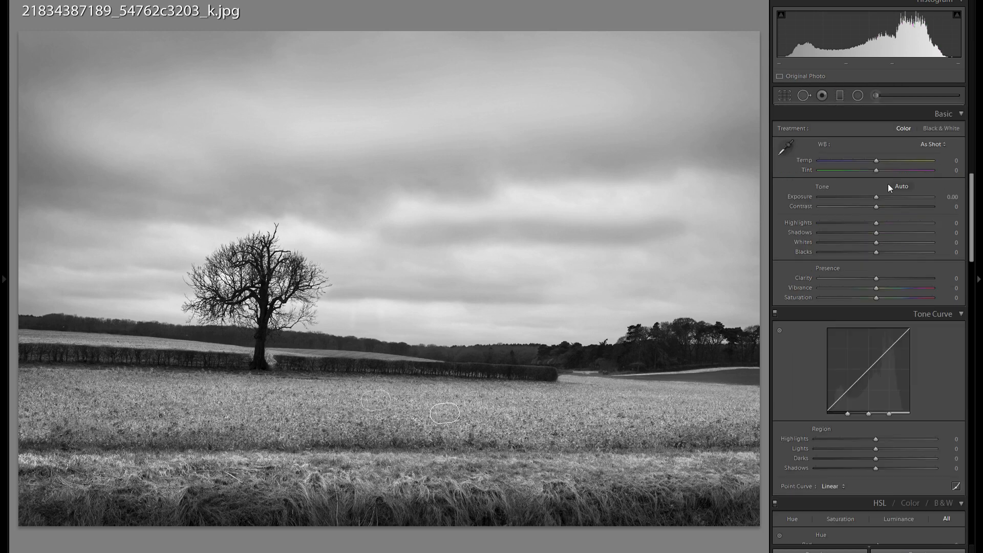
- Set the tree photo's Exposure to -0.39 and add a graduated filter over the sky with Exposure -0.85, Contrast 45 and Clarity 58
{"action": "left_click_drag", "start_coordinate": [886, 196], "coordinate": [874, 199]}
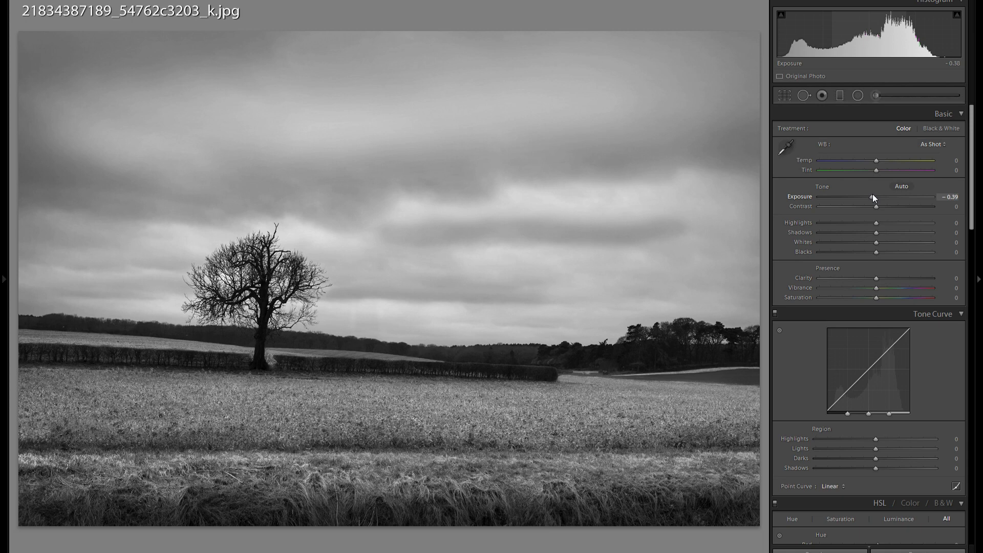
{"action": "left_click", "coordinate": [840, 96]}
{"action": "left_click_drag", "start_coordinate": [361, 279], "coordinate": [361, 395]}
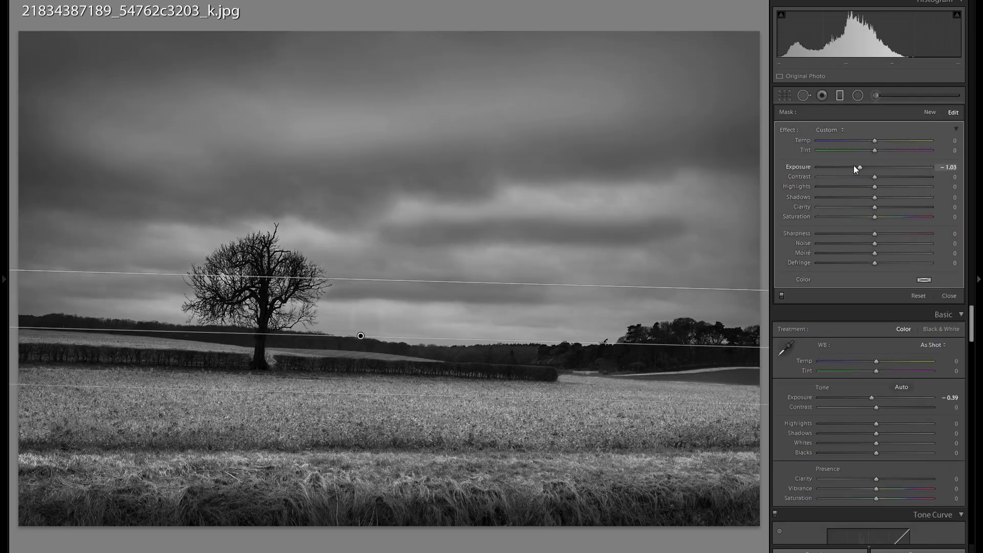
{"action": "left_click_drag", "start_coordinate": [855, 165], "coordinate": [907, 207]}
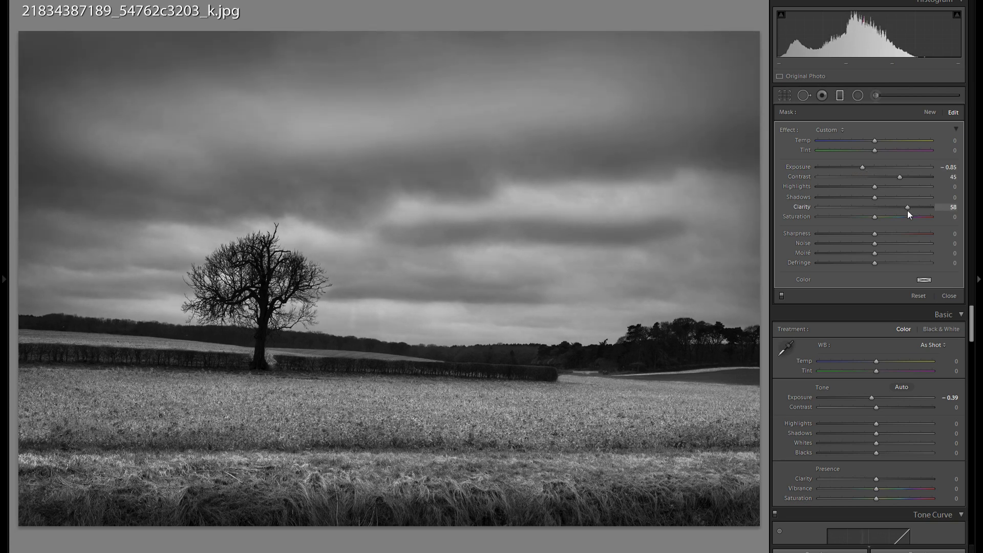
- Darken the upper sky with a graduated filter at Exposure -1.50 and the foreground grass with another at Exposure -1.03
{"action": "left_click", "coordinate": [929, 112]}
{"action": "left_click_drag", "start_coordinate": [405, 88], "coordinate": [381, 252]}
{"action": "left_click_drag", "start_coordinate": [868, 169], "coordinate": [861, 170]}
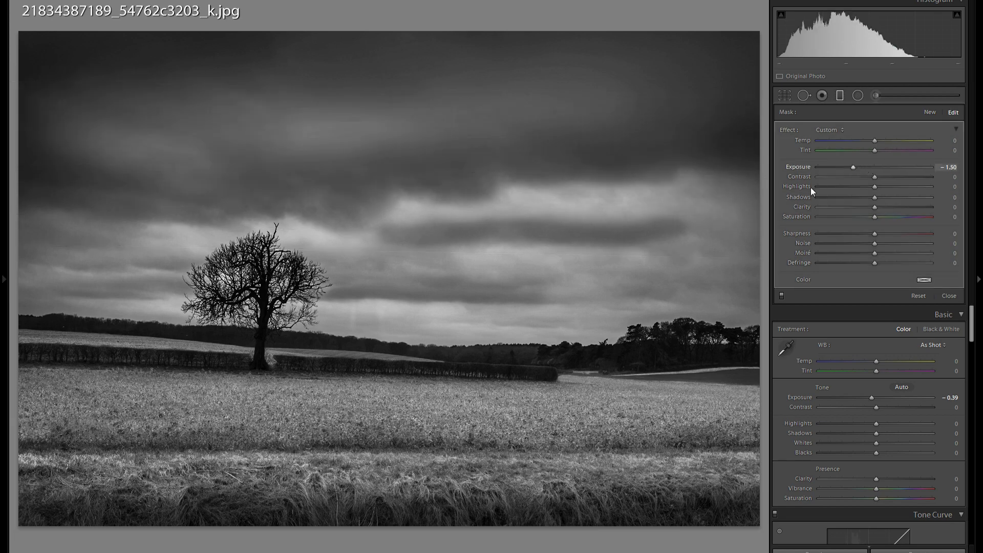
{"action": "left_click_drag", "start_coordinate": [461, 254], "coordinate": [459, 272]}
{"action": "left_click", "coordinate": [929, 112]}
{"action": "left_click_drag", "start_coordinate": [377, 488], "coordinate": [361, 336]}
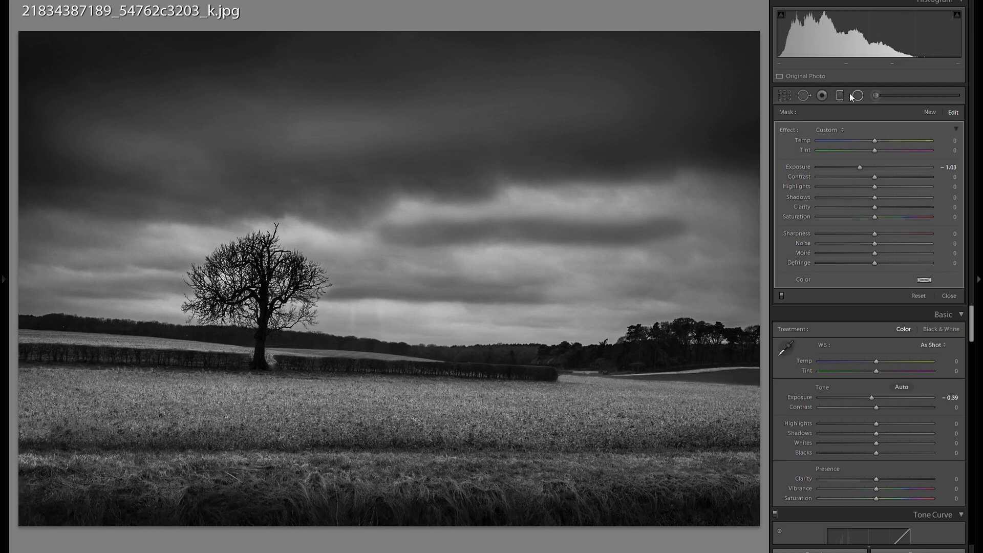
- Add a diagonal graduated filter from the lower left toward the tree with Exposure 0.38 and Clarity -32
{"action": "left_click", "coordinate": [930, 112]}
{"action": "left_click_drag", "start_coordinate": [64, 425], "coordinate": [283, 212]}
{"action": "left_click_drag", "start_coordinate": [889, 168], "coordinate": [883, 169]}
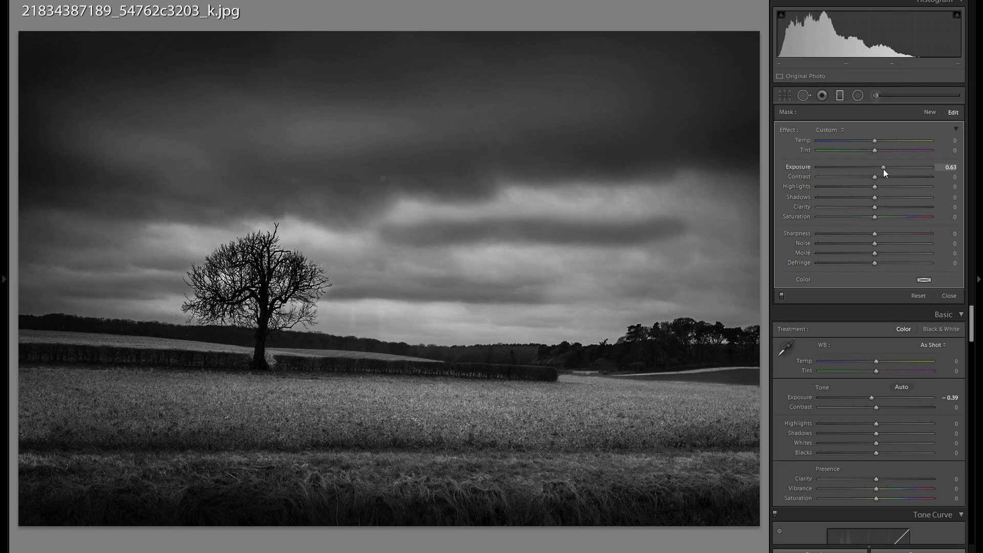
{"action": "left_click", "coordinate": [857, 206]}
{"action": "left_click_drag", "start_coordinate": [884, 168], "coordinate": [883, 168]}
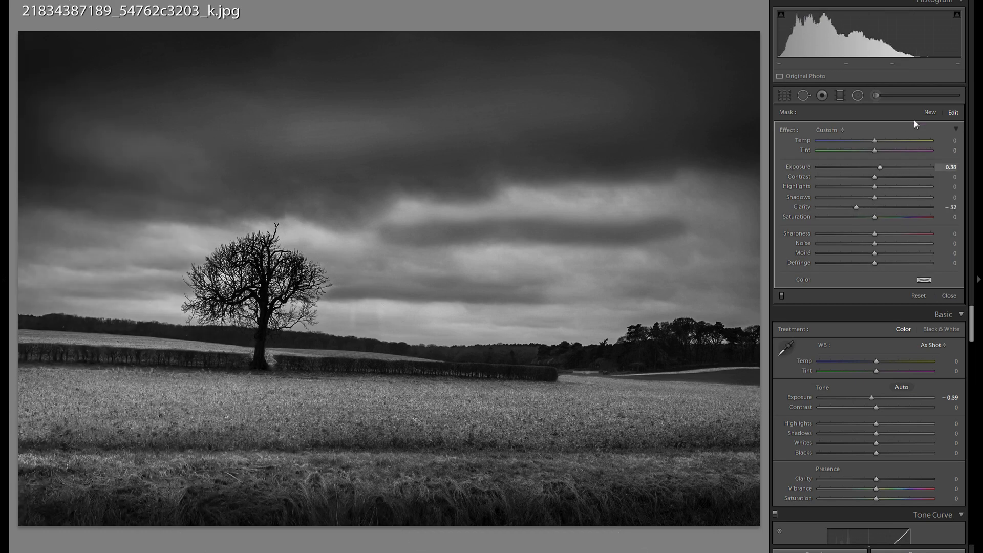
- Add a diagonal graduated filter darkening the photo's right side with Exposure -0.56
{"action": "left_click", "coordinate": [930, 112]}
{"action": "left_click_drag", "start_coordinate": [596, 224], "coordinate": [447, 421]}
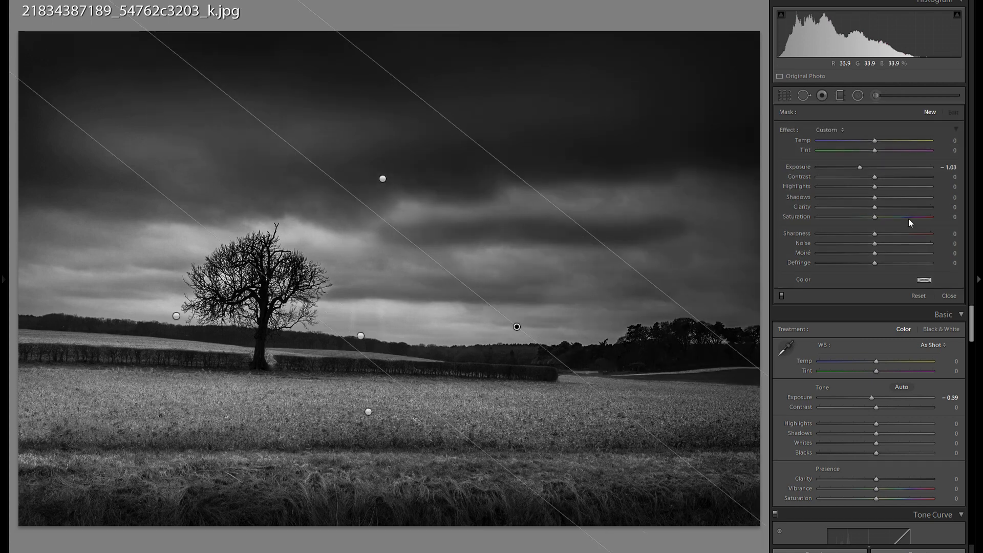
{"action": "left_click_drag", "start_coordinate": [861, 167], "coordinate": [867, 168]}
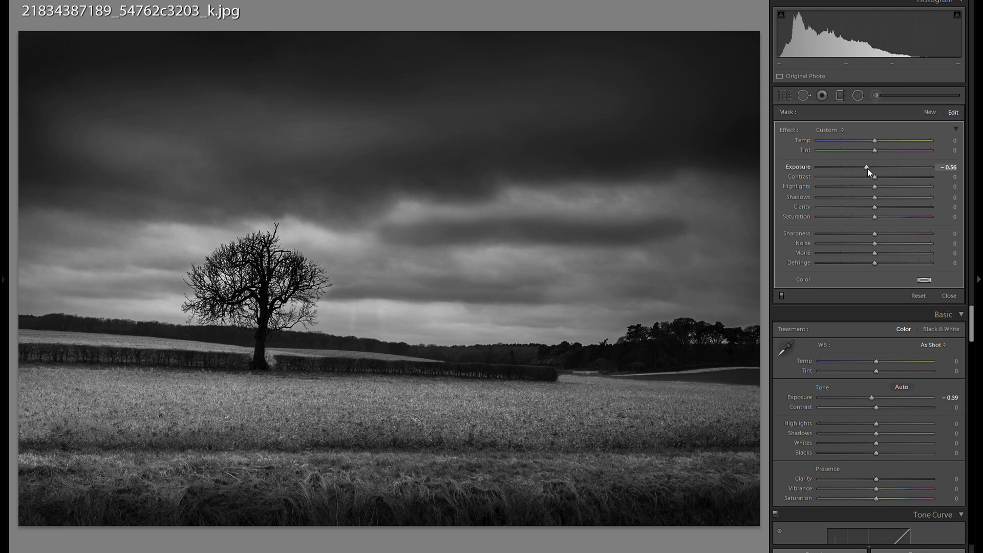
- Add a wide radial filter with Exposure 0.63 and place it over the tree and the sky behind it
{"action": "left_click", "coordinate": [857, 95]}
{"action": "left_click_drag", "start_coordinate": [83, 434], "coordinate": [392, 377]}
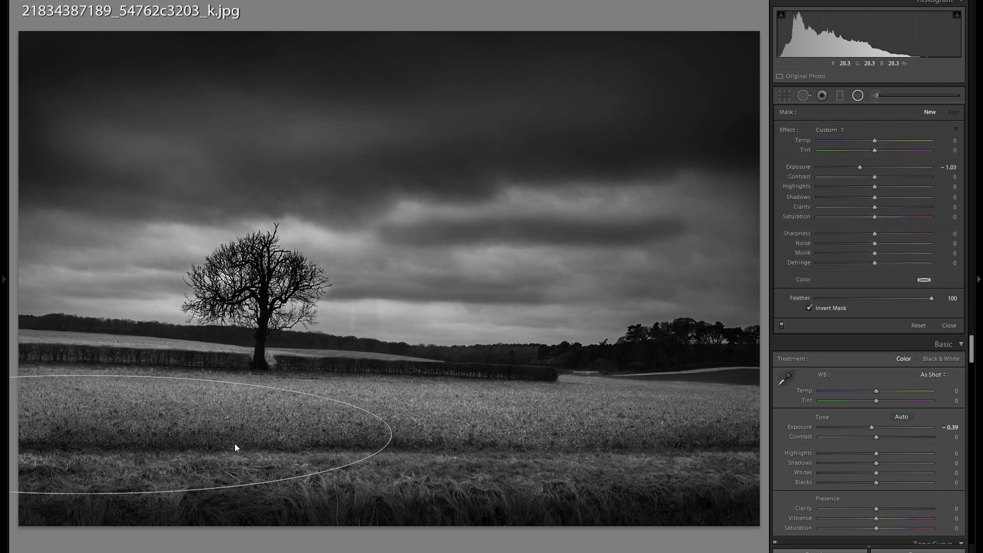
{"action": "left_click", "coordinate": [882, 167]}
{"action": "left_click_drag", "start_coordinate": [881, 167], "coordinate": [883, 166]}
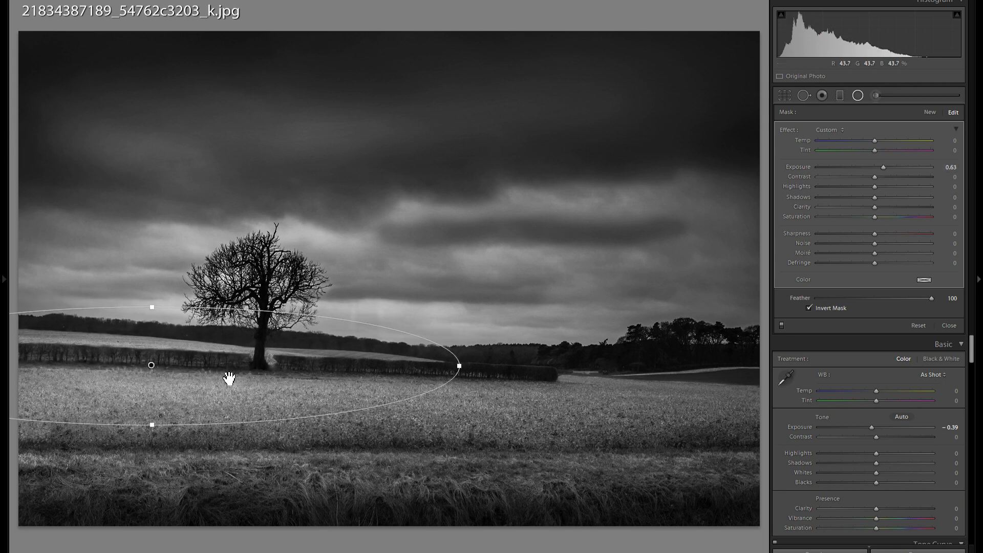
{"action": "left_click_drag", "start_coordinate": [277, 351], "coordinate": [322, 294]}
- Duplicate the tree's radial filter, move the copy over the central field, and flatten it just below the hedge line
{"action": "right_click", "coordinate": [292, 318]}
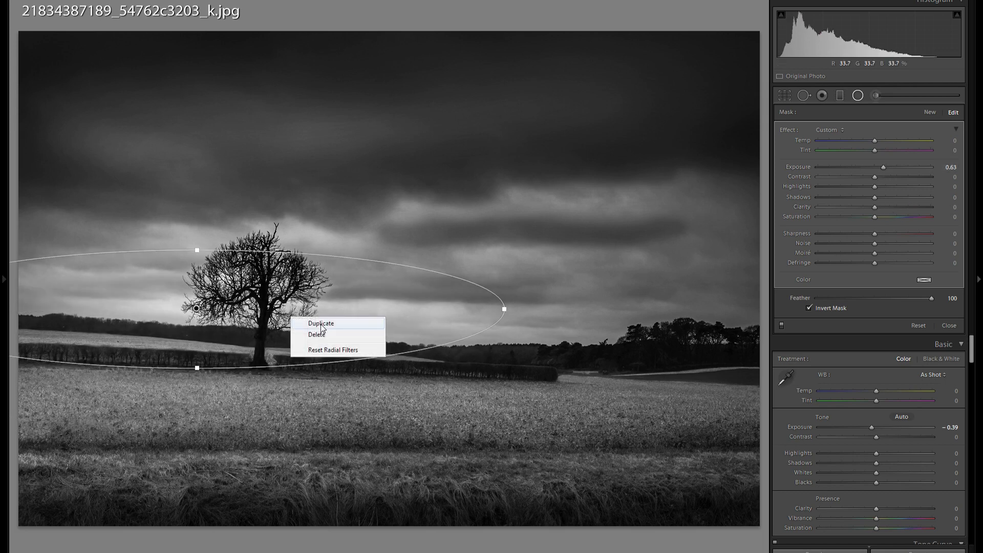
{"action": "left_click", "coordinate": [309, 323]}
{"action": "left_click_drag", "start_coordinate": [282, 343], "coordinate": [479, 410]}
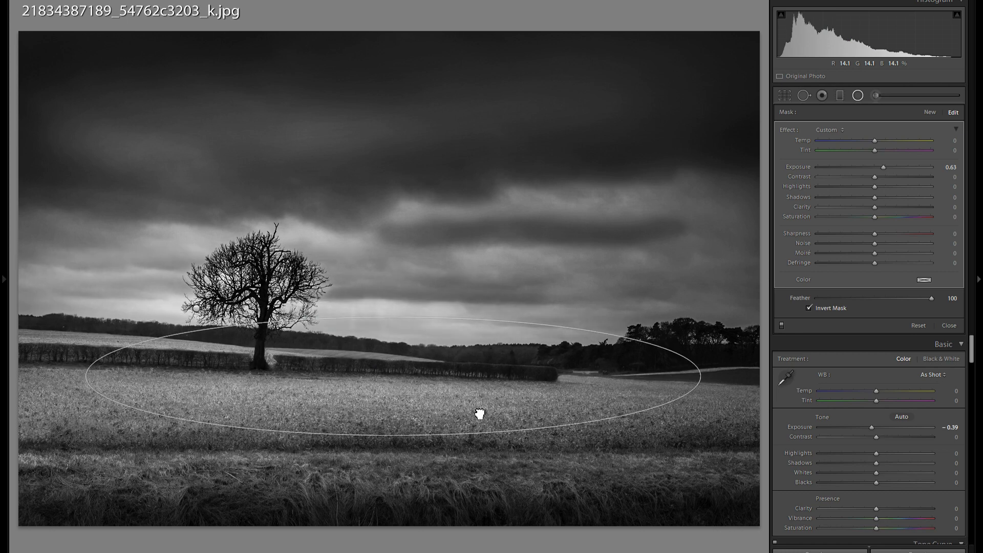
{"action": "left_click_drag", "start_coordinate": [391, 316], "coordinate": [391, 345]}
{"action": "left_click_drag", "start_coordinate": [437, 374], "coordinate": [452, 391]}
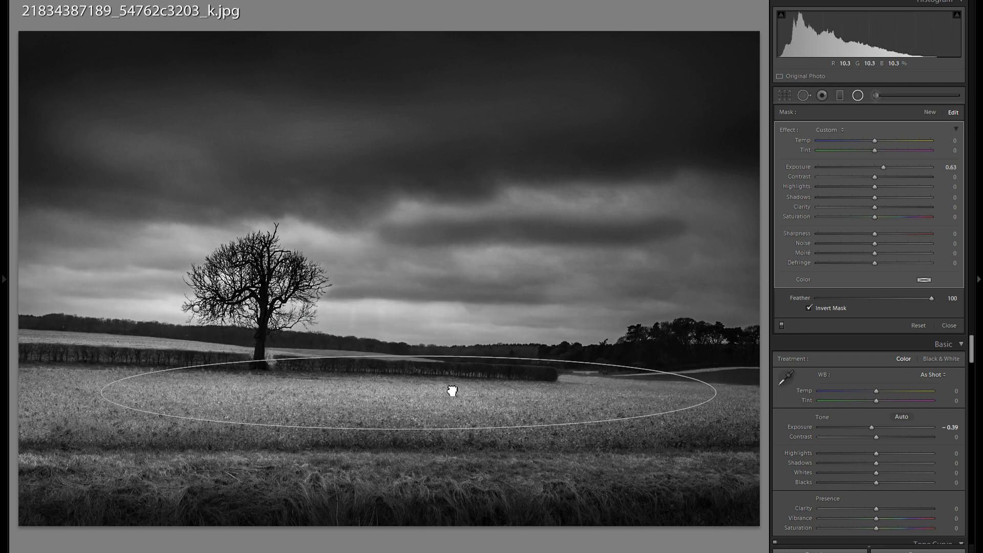
- Duplicate the flattened field filter to strengthen the brightening, and compare the tree photo before and after
{"action": "right_click", "coordinate": [453, 391]}
{"action": "left_click", "coordinate": [468, 394]}
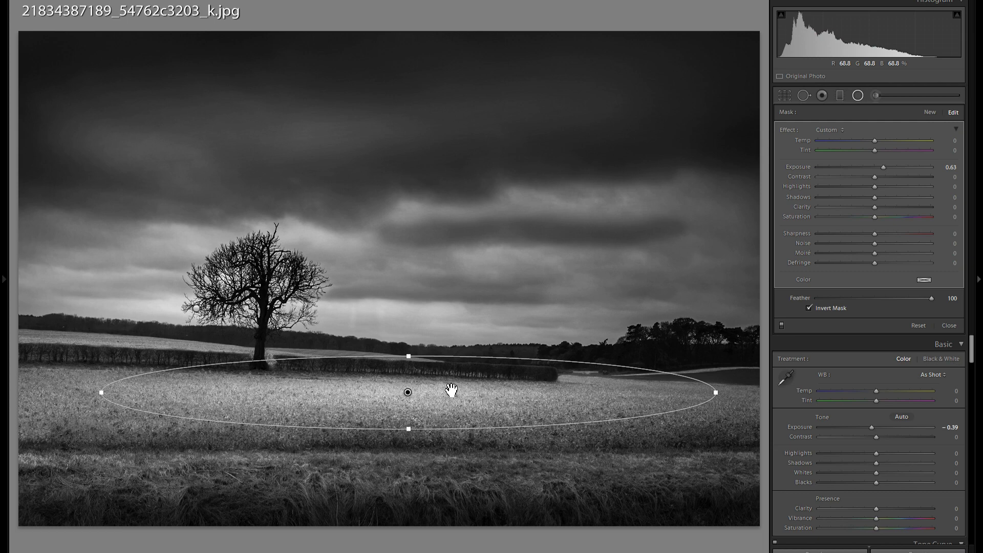
{"action": "left_click", "coordinate": [553, 360]}
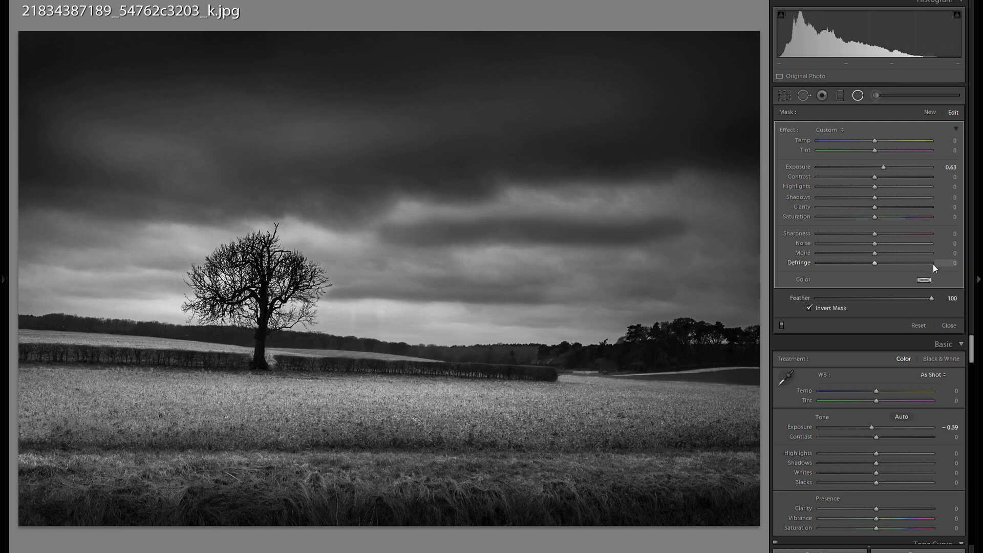
{"action": "key", "text": "y"}
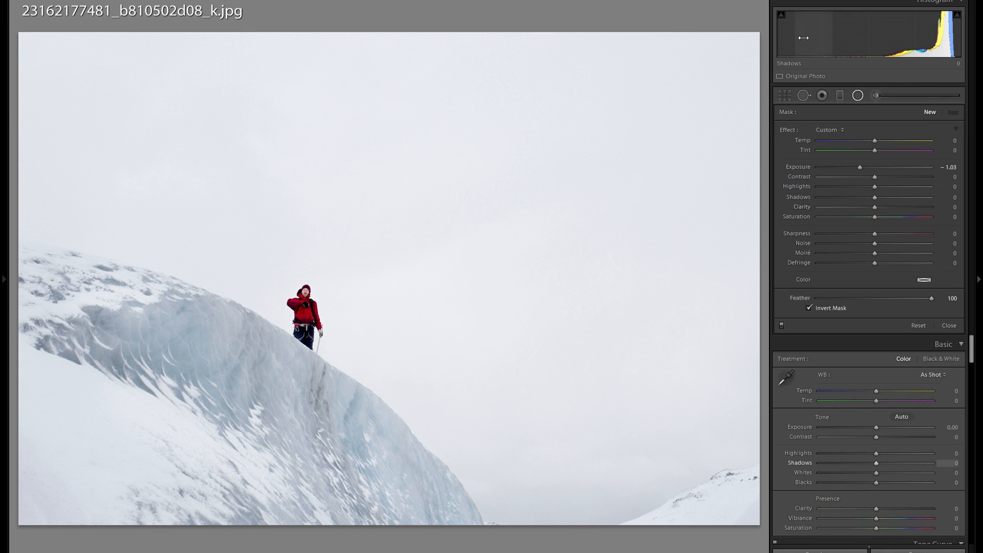
- Crop the glacier photo in from its upper right corner so the red-jacketed climber sits right of centre
{"action": "left_click", "coordinate": [785, 96]}
{"action": "left_click_drag", "start_coordinate": [761, 34], "coordinate": [606, 105]}
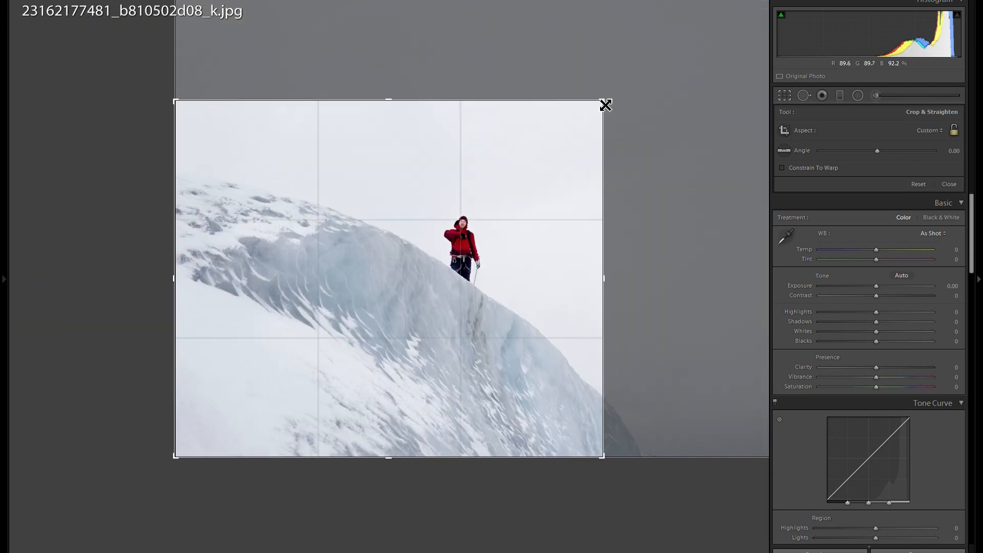
{"action": "key", "text": "Return"}
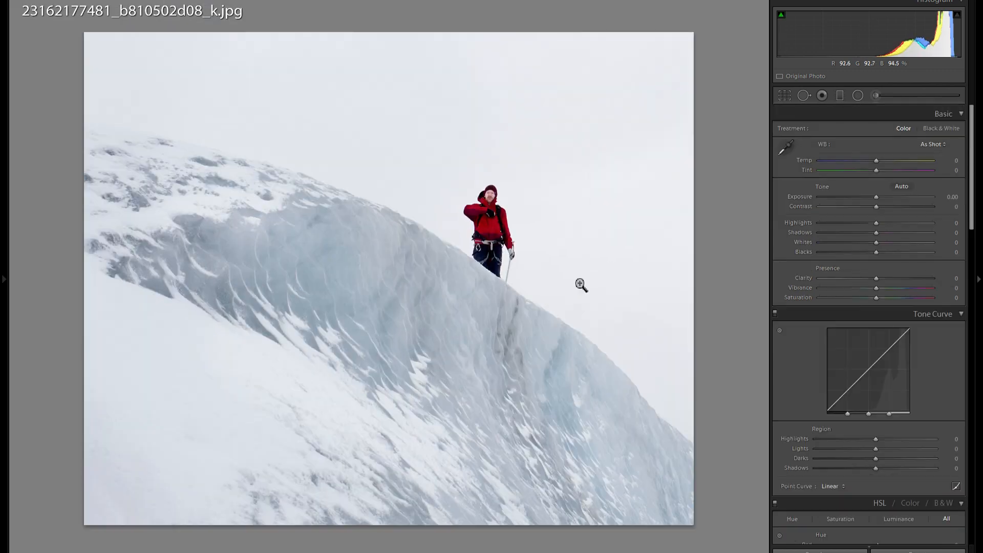
- Set the glacier photo's Saturation to +38, try the Black & White treatment, and return to Color
{"action": "left_click", "coordinate": [902, 297]}
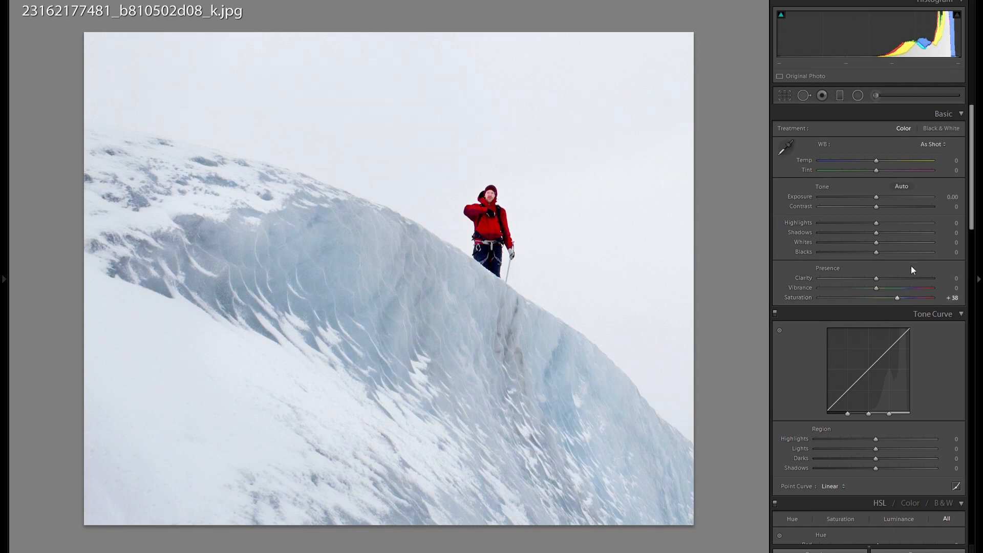
{"action": "left_click", "coordinate": [935, 128]}
{"action": "left_click", "coordinate": [904, 131]}
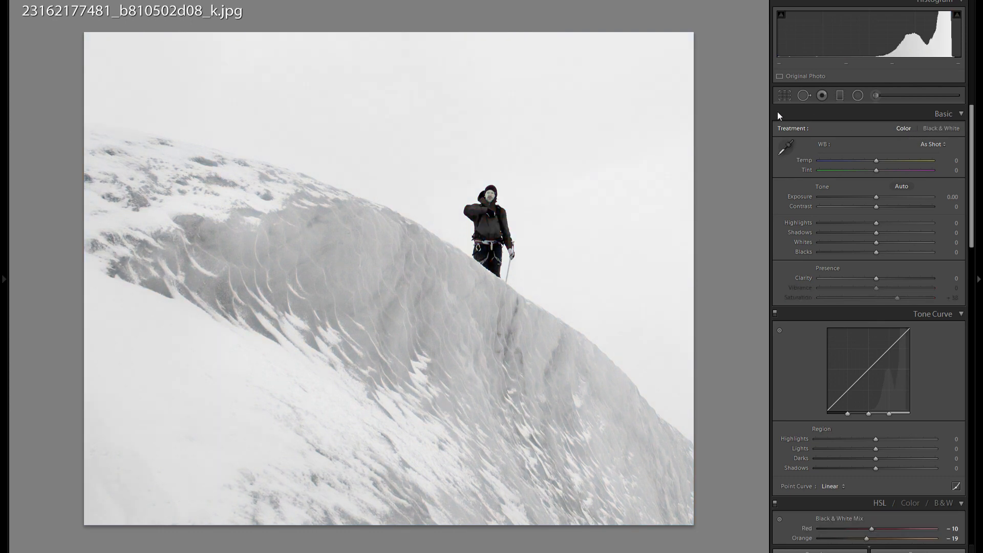
- Expand the glacier photo's crop back to the full frame, leaving the red-jacketed climber left of centre with open sky beside him
{"action": "key", "text": "r"}
{"action": "left_click_drag", "start_coordinate": [608, 109], "coordinate": [871, 2]}
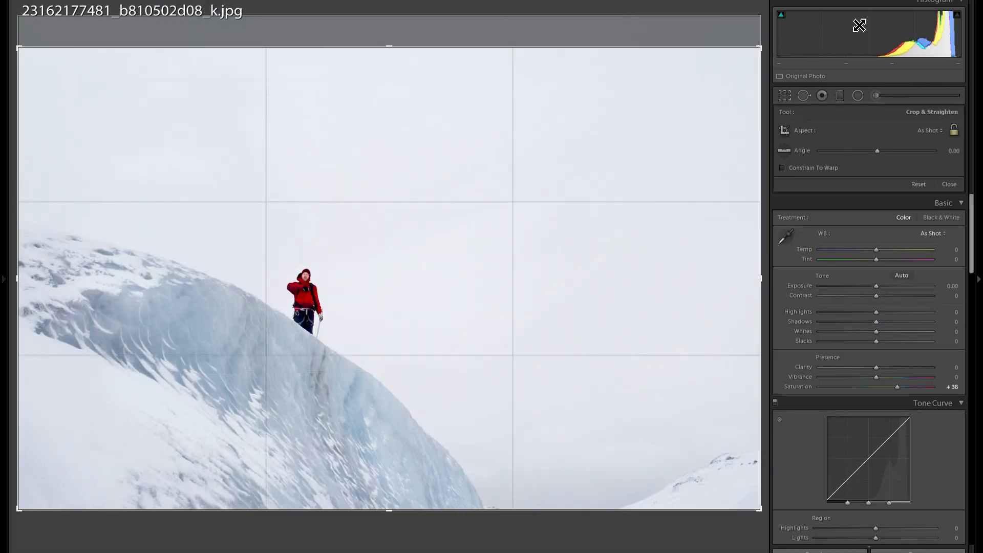
{"action": "key", "text": "r"}
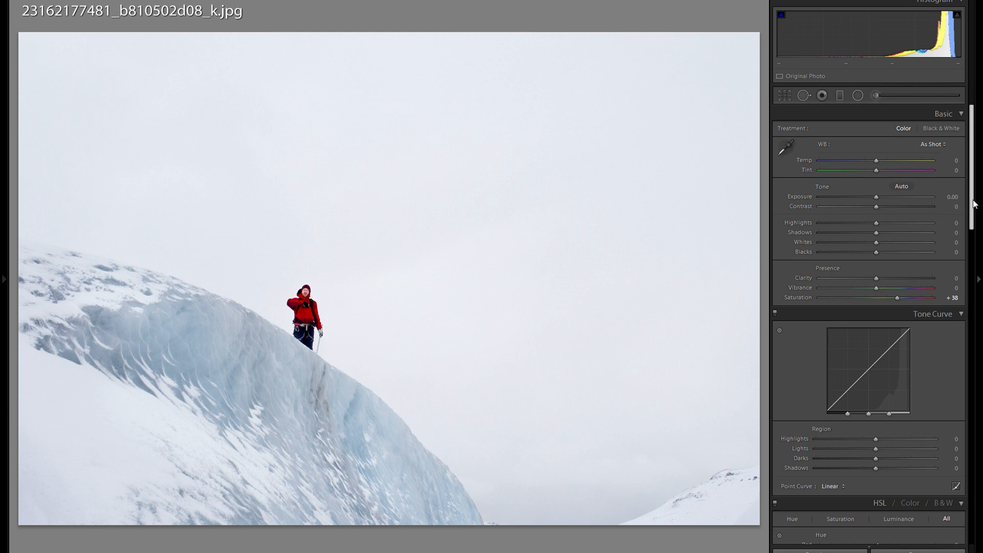
- Go to the farmhouse field photo and lower its overall Exposure to -0.84
{"action": "key", "text": "Right"}
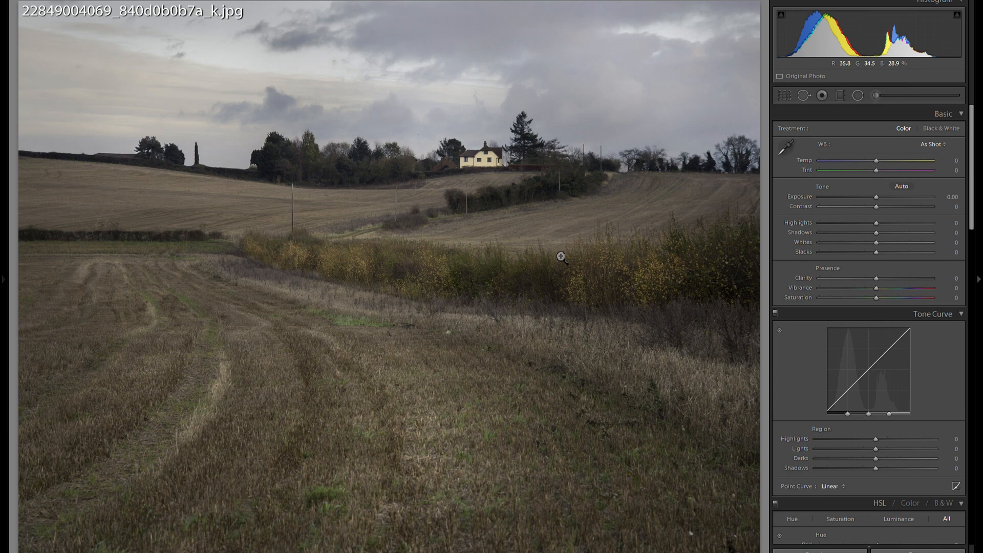
{"action": "key", "text": "Right"}
{"action": "key", "text": "Right"}
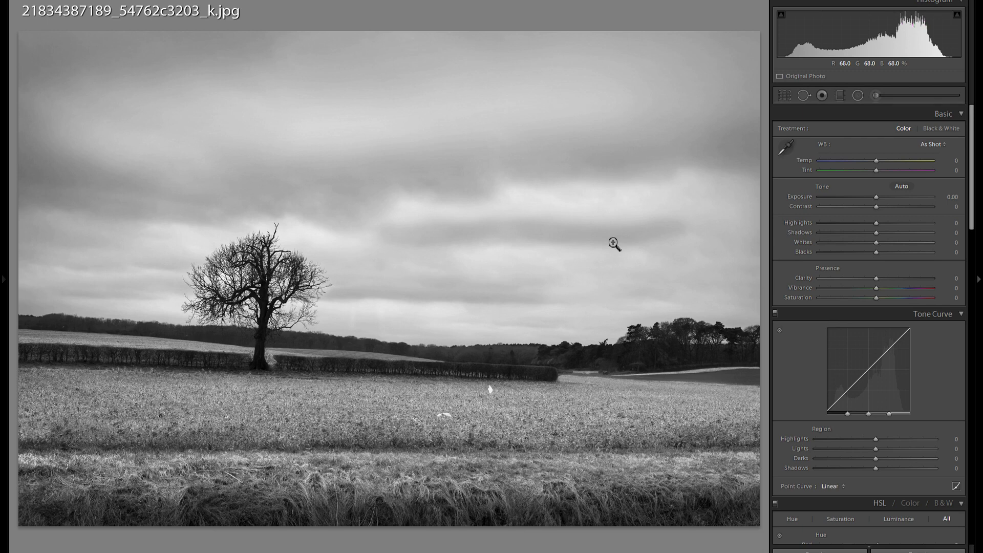
{"action": "key", "text": "Left"}
{"action": "key", "text": "Left"}
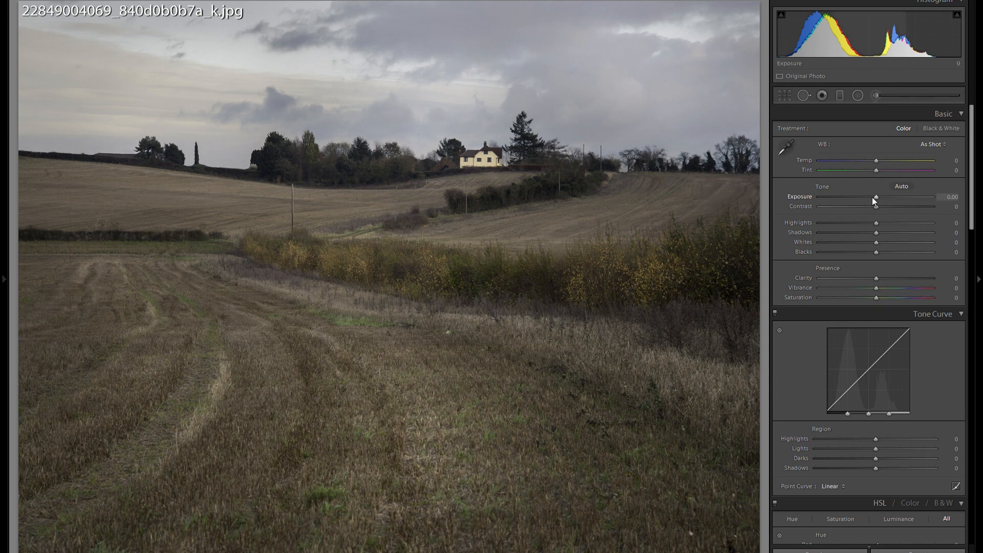
{"action": "left_click_drag", "start_coordinate": [875, 197], "coordinate": [866, 198]}
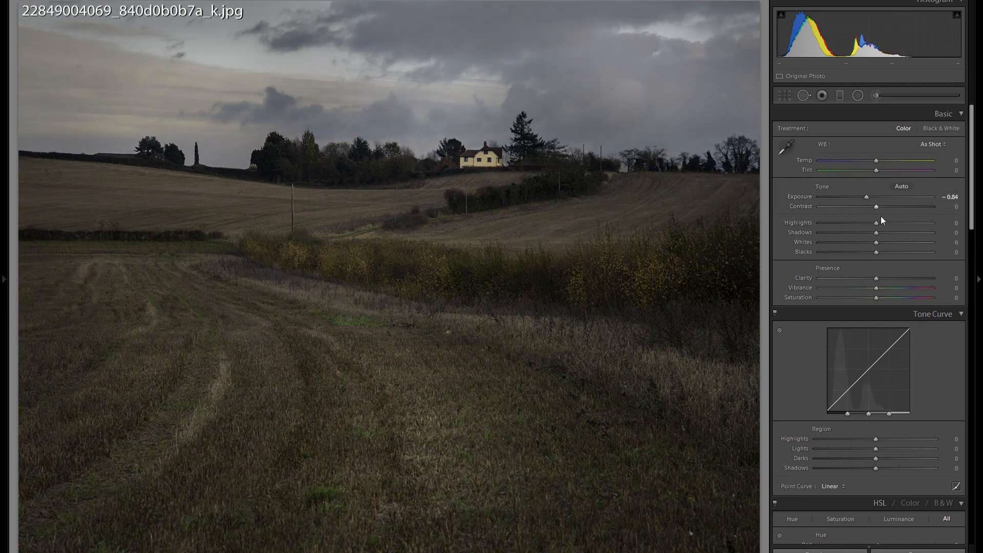
- Paint a darkening adjustment brush with Exposure -0.49 over the outer areas of the farmhouse photo
{"action": "left_click", "coordinate": [876, 95]}
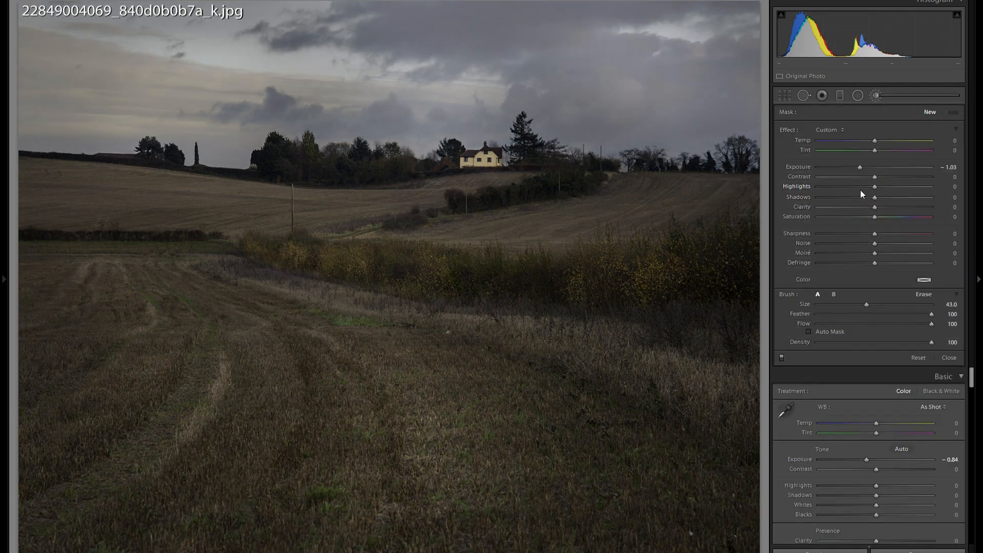
{"action": "left_click_drag", "start_coordinate": [867, 167], "coordinate": [868, 167]}
{"action": "scroll", "coordinate": [652, 397], "scroll_direction": "up", "scroll_amount": 3}
{"action": "mouse_move", "coordinate": [701, 482]}
{"action": "left_mouse_down"}
{"action": "mouse_move", "coordinate": [194, 512]}
{"action": "mouse_move", "coordinate": [47, 312]}
{"action": "mouse_move", "coordinate": [52, 115]}
{"action": "mouse_move", "coordinate": [197, 77]}
{"action": "left_mouse_up"}
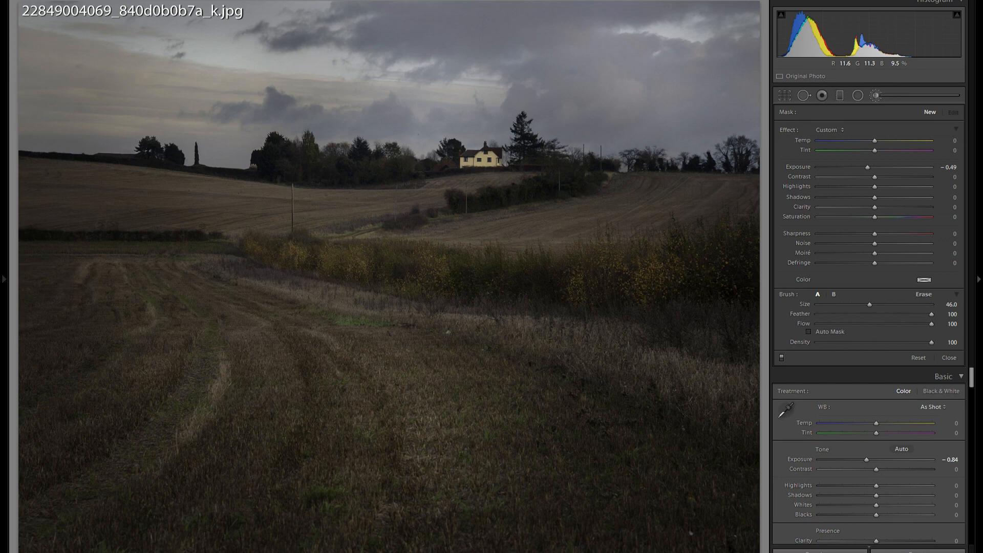
- Add a large radial filter with Exposure 0.52 over the left side of the field, and delete the stray small filter
{"action": "key", "text": "shift+m"}
{"action": "mouse_move", "coordinate": [226, 287]}
{"action": "left_mouse_down"}
{"action": "mouse_move", "coordinate": [406, 452]}
{"action": "mouse_move", "coordinate": [403, 476]}
{"action": "left_mouse_up"}
{"action": "left_click_drag", "start_coordinate": [867, 167], "coordinate": [881, 168]}
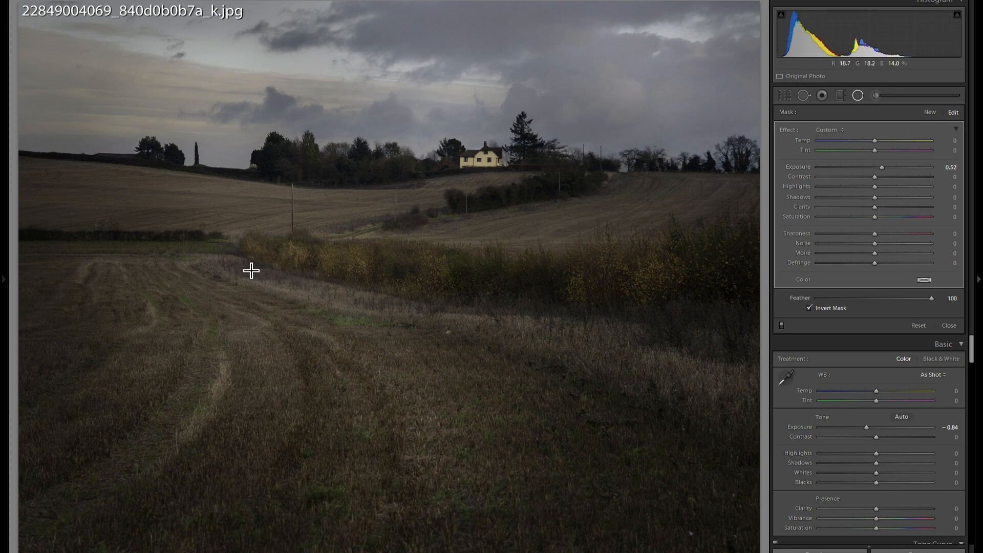
{"action": "right_click", "coordinate": [263, 298]}
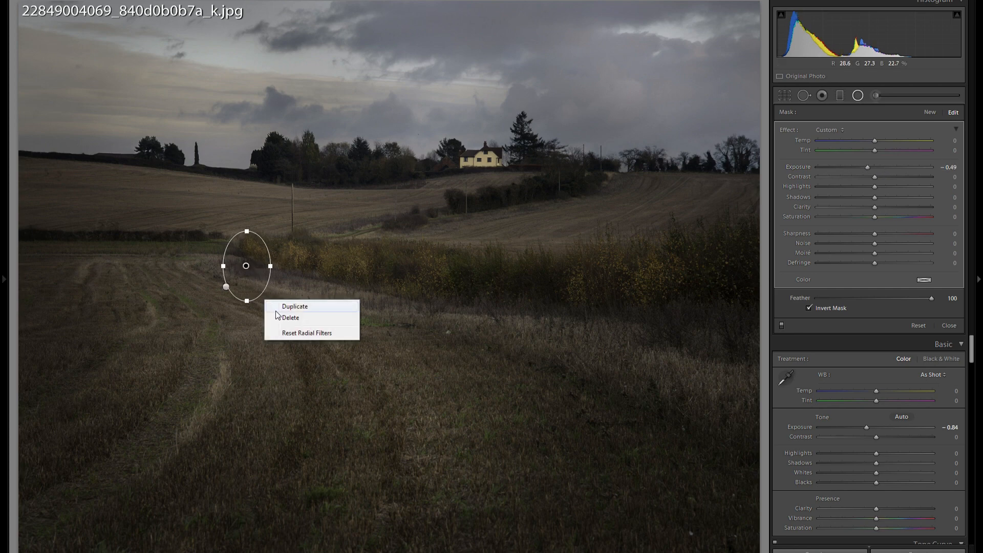
{"action": "left_click", "coordinate": [279, 317]}
{"action": "key", "text": "ctrl+z"}
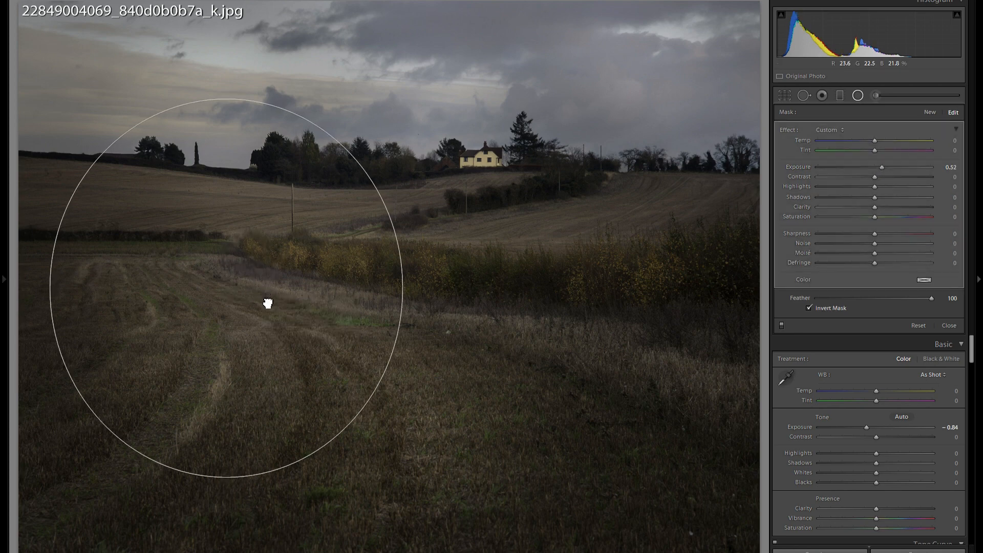
- Duplicate the brightening radial filter, move the copy over the farmhouse, and flatten it into a wide ellipse
{"action": "right_click", "coordinate": [265, 301]}
{"action": "left_click", "coordinate": [276, 306]}
{"action": "left_click_drag", "start_coordinate": [227, 310], "coordinate": [450, 191]}
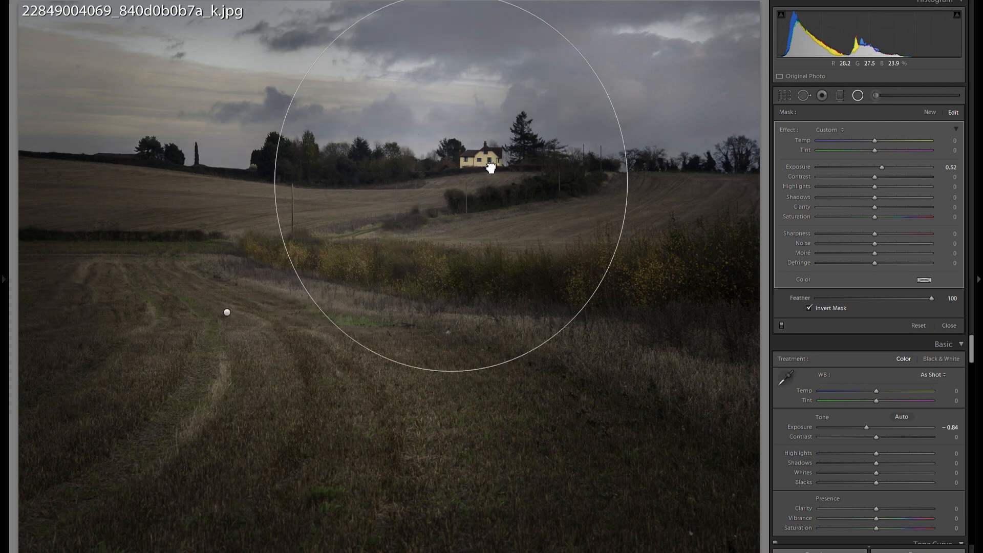
{"action": "left_click_drag", "start_coordinate": [453, 3], "coordinate": [451, 105]}
- Duplicate the farmhouse filter, place the copy over the right-hand hedge, and set its Exposure to -0.78
{"action": "left_click_drag", "start_coordinate": [463, 156], "coordinate": [671, 227]}
{"action": "right_click", "coordinate": [482, 141]}
{"action": "left_click", "coordinate": [506, 147]}
{"action": "left_click_drag", "start_coordinate": [852, 168], "coordinate": [864, 167]}
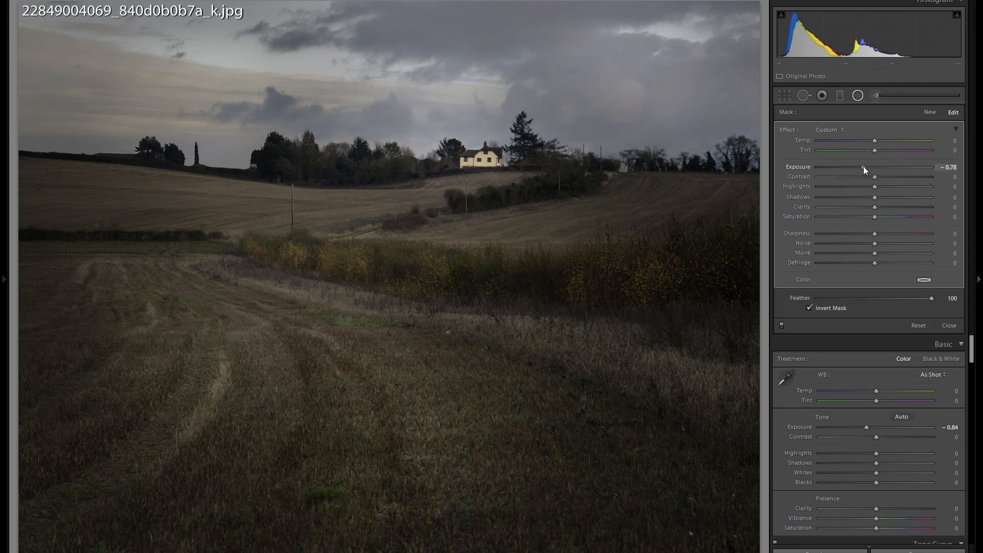
- Duplicate the darkening hedge filter onto the far left field, and compare the farmhouse photo before and after
{"action": "right_click", "coordinate": [610, 227]}
{"action": "left_click", "coordinate": [629, 232]}
{"action": "left_click_drag", "start_coordinate": [604, 229], "coordinate": [113, 217]}
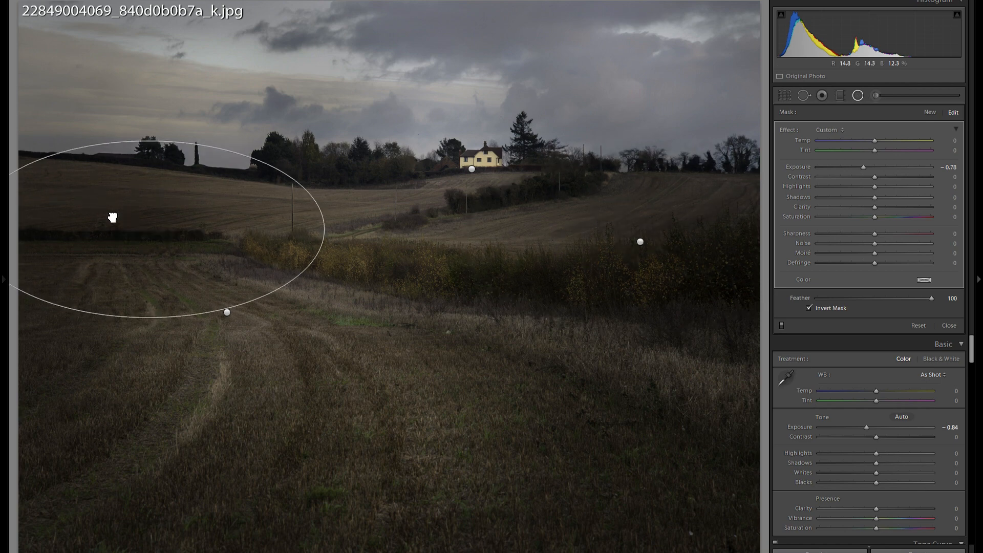
{"action": "left_click", "coordinate": [858, 96]}
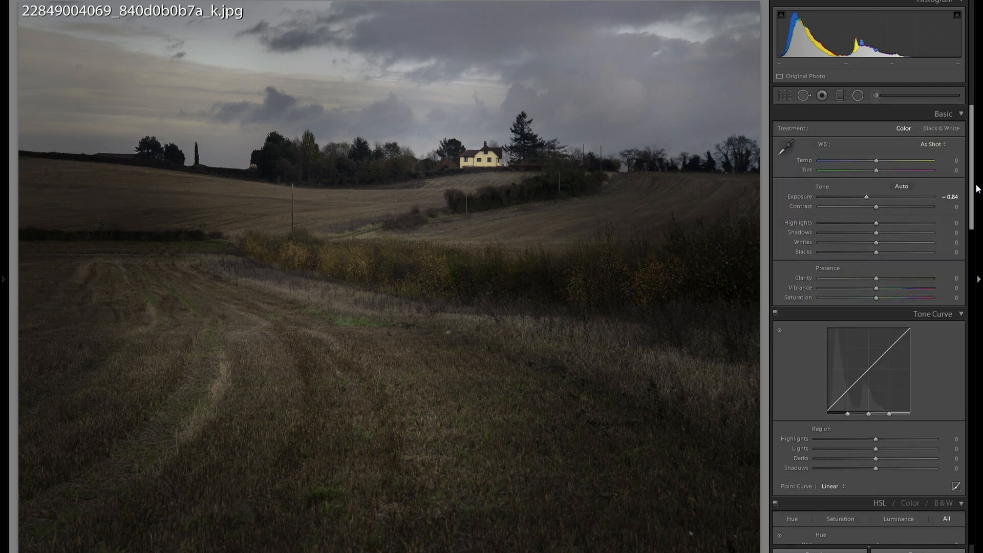
{"action": "key", "text": "y"}
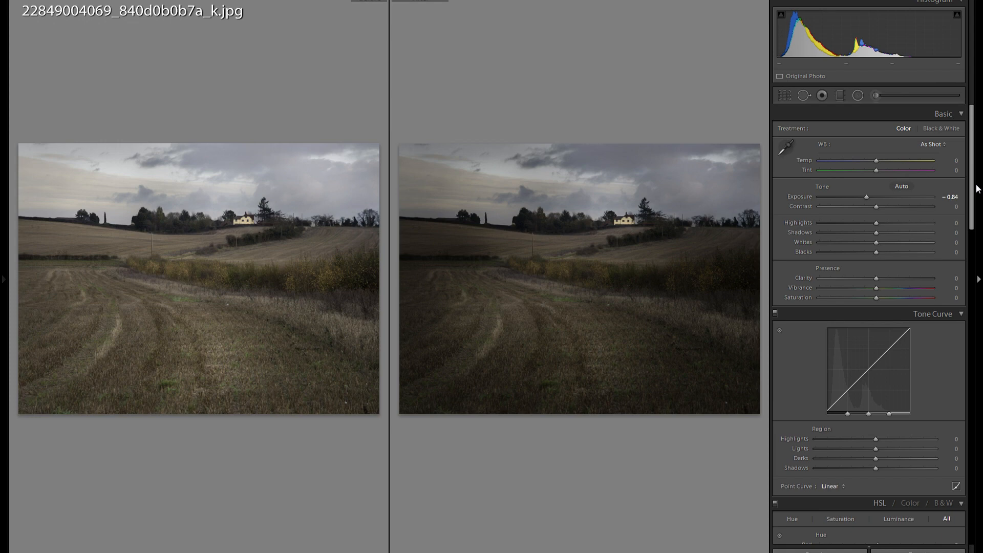
{"action": "key", "text": "y"}
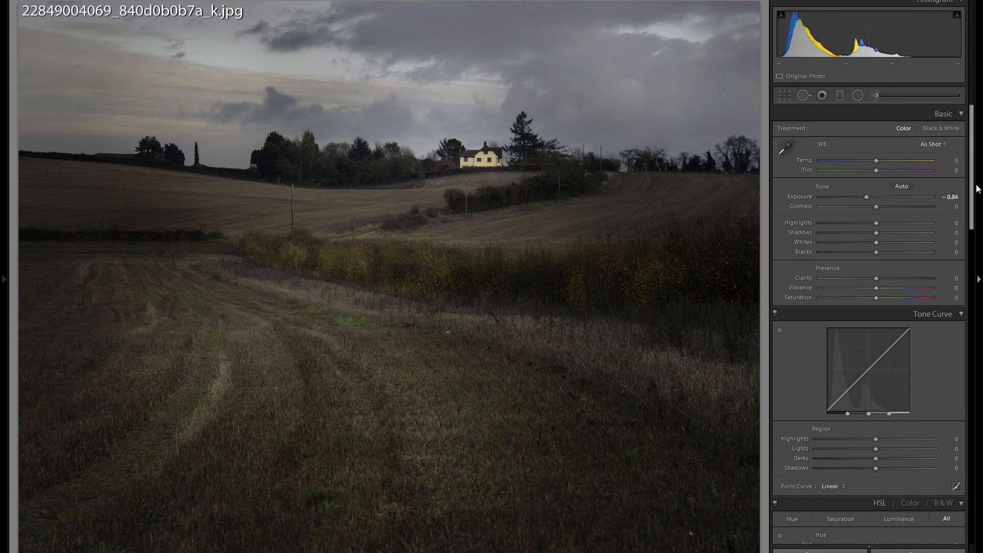
- Go to the street saxophonist photo, try the Black & White treatment, and return to Color
{"action": "key", "text": "Right"}
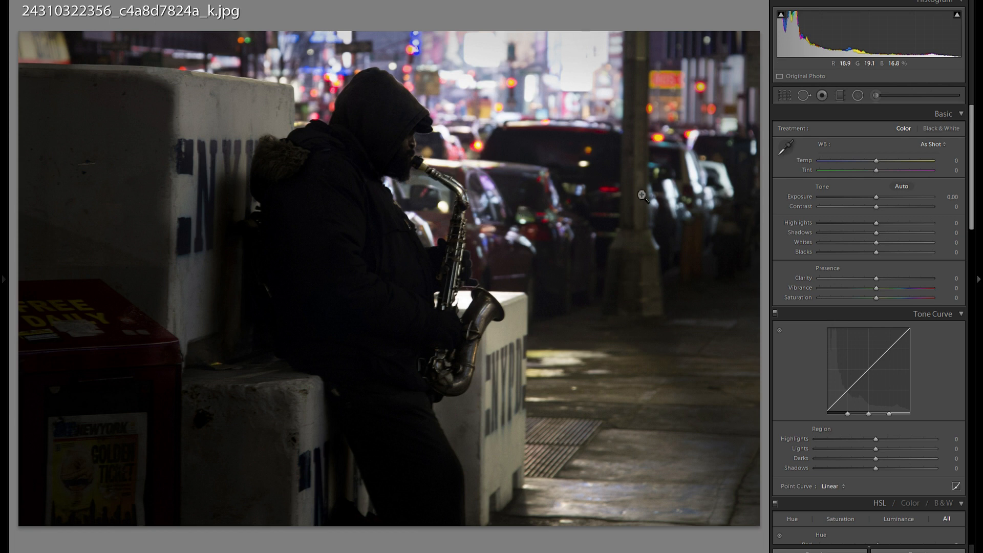
{"action": "left_click", "coordinate": [930, 129]}
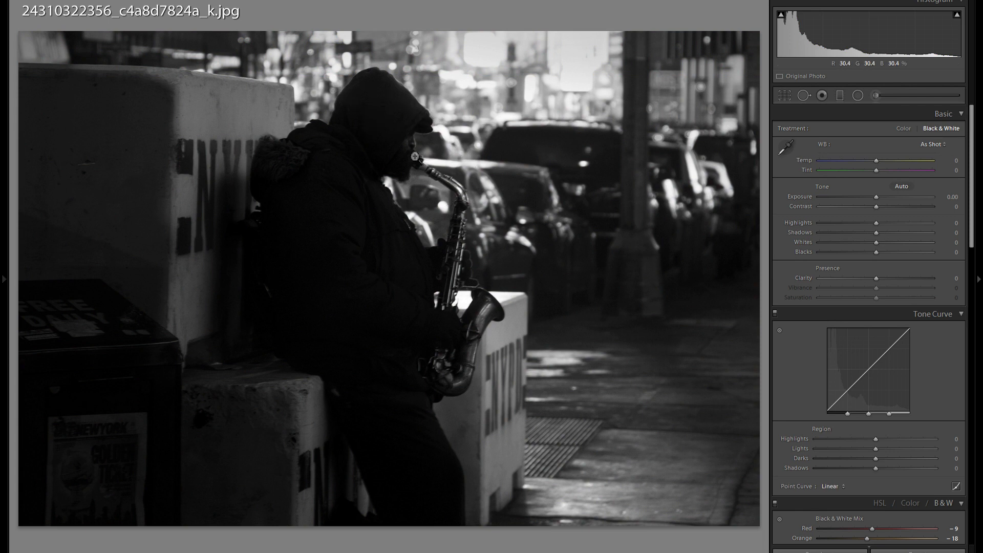
{"action": "left_click", "coordinate": [904, 129]}
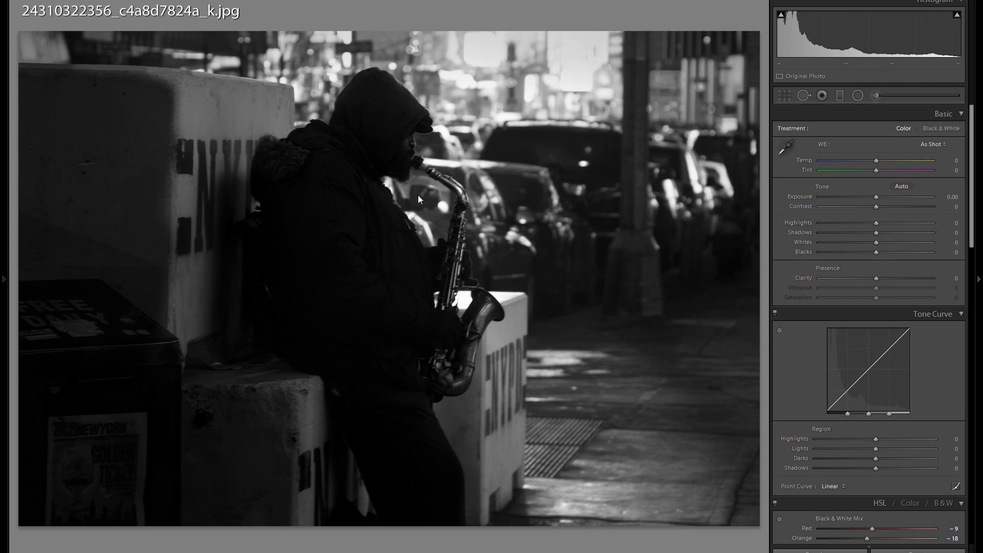